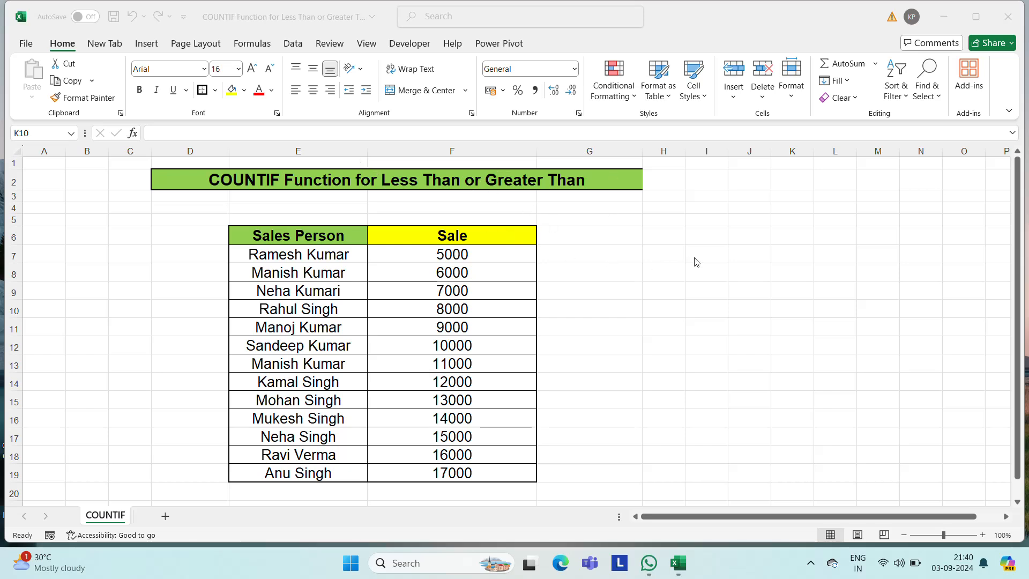
# - Enter the heading "Less Than" in cell H6
pyautogui.click(651, 235)
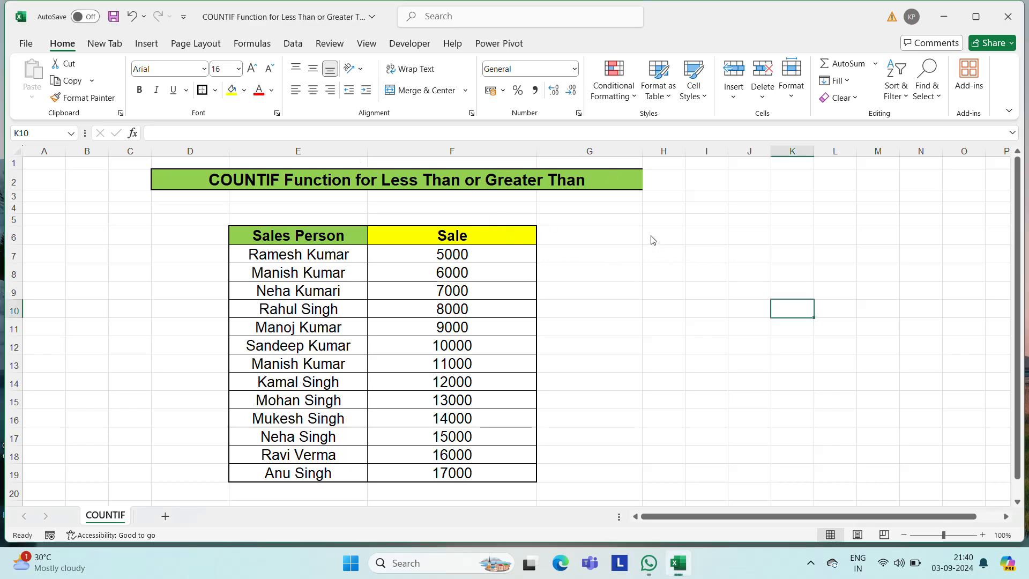
pyautogui.click(682, 231)
pyautogui.write('Less')
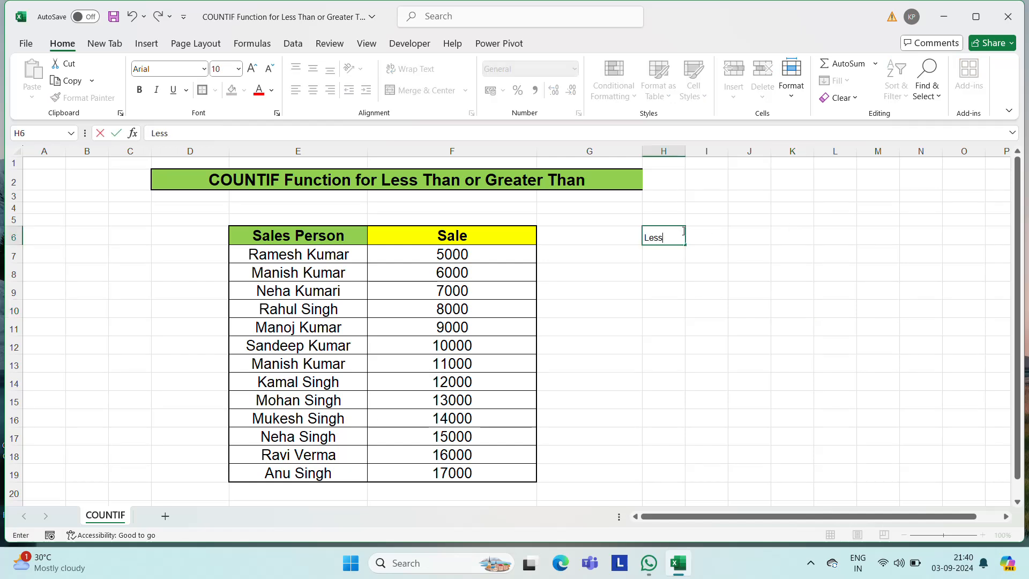
pyautogui.write(' Than')
pyautogui.press('Return')
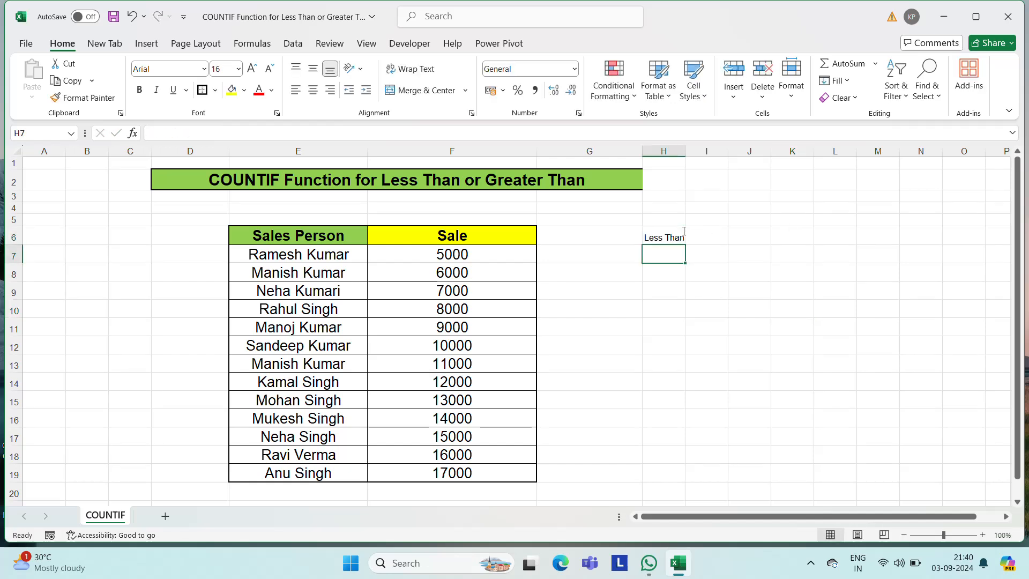
# - Widen column H to fit its heading and format H6 as bold, 16-point text
pyautogui.click(683, 232)
pyautogui.moveTo(684, 154); pyautogui.dragTo(722, 154)
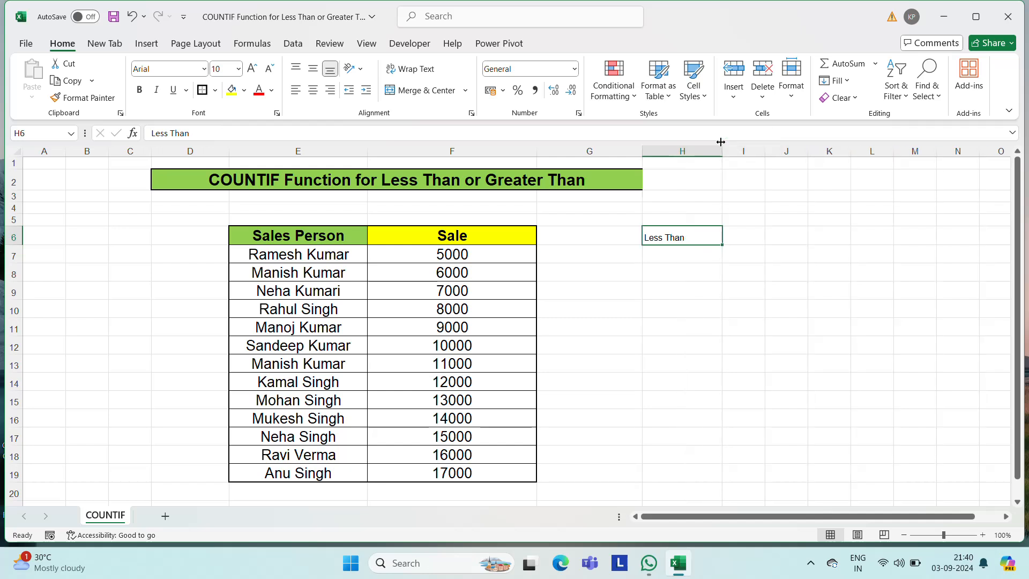
pyautogui.click(233, 68)
pyautogui.write('16')
pyautogui.press('Return')
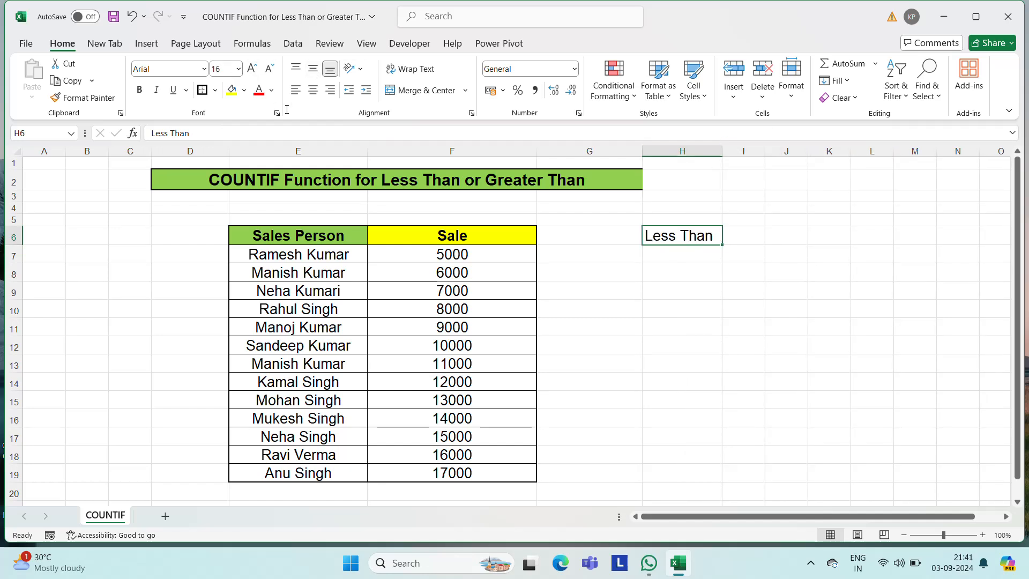
pyautogui.click(141, 92)
# - Enter the criterion <12000 in cell H7, under the Less Than heading
pyautogui.click(678, 256)
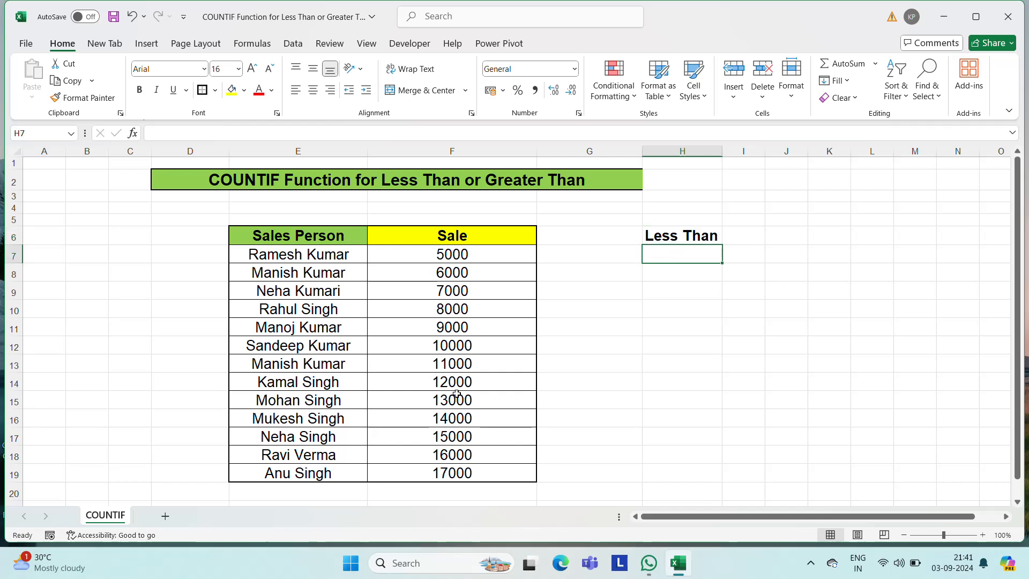
pyautogui.click(449, 254)
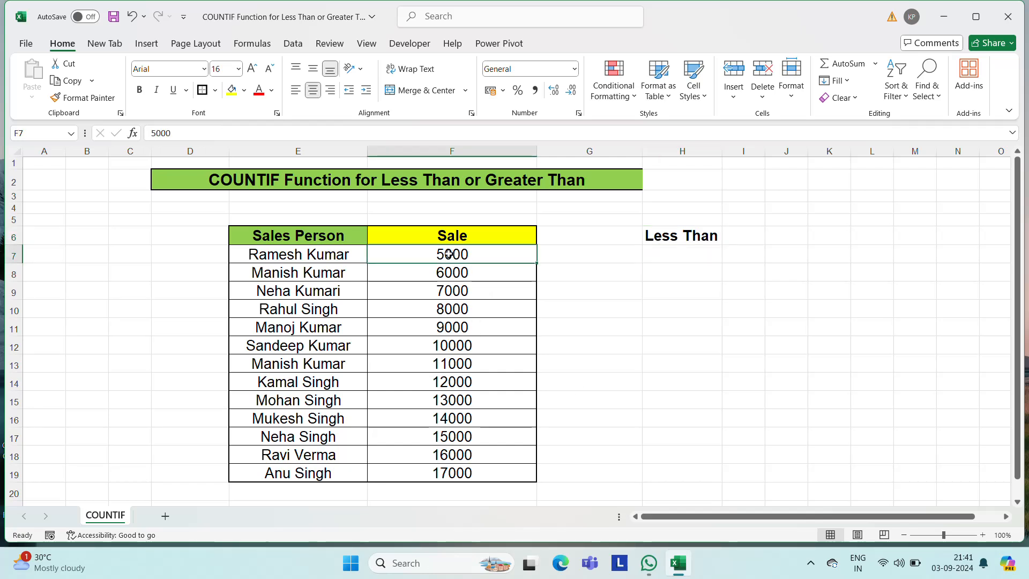
pyautogui.click(450, 470)
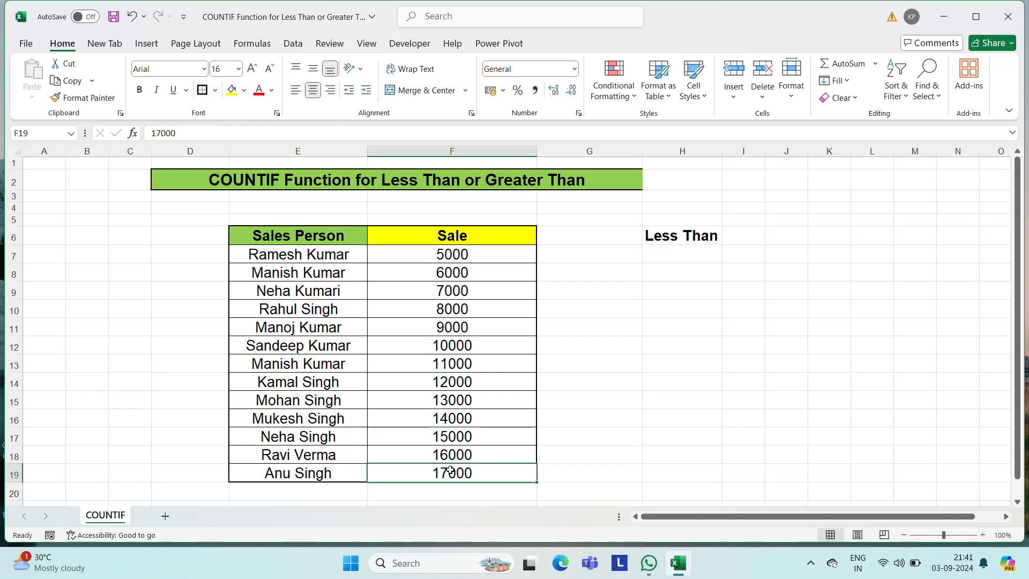
pyautogui.click(695, 254)
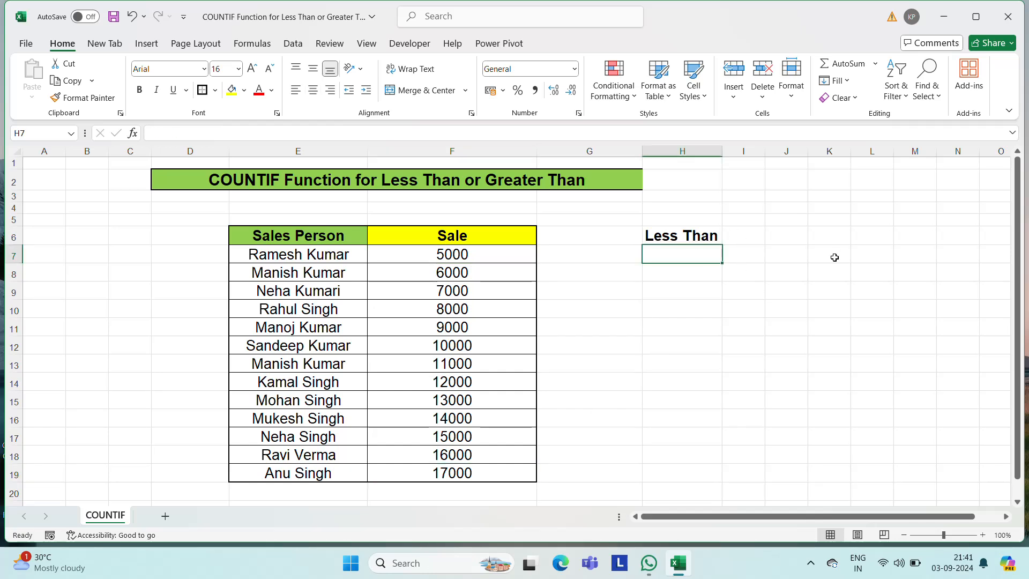
pyautogui.write('<')
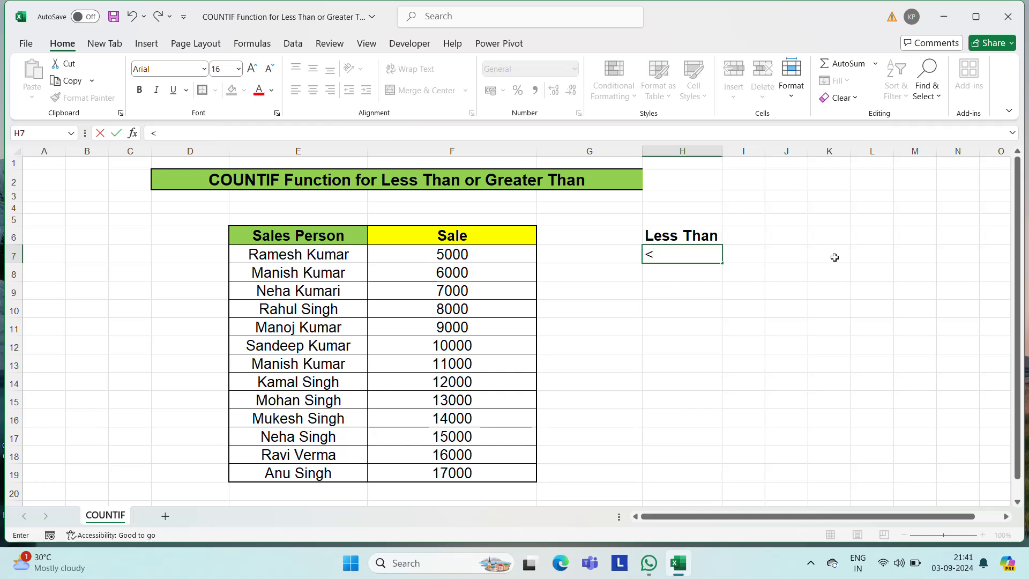
pyautogui.write('12000')
pyautogui.hotkey('ctrl', 'Return')
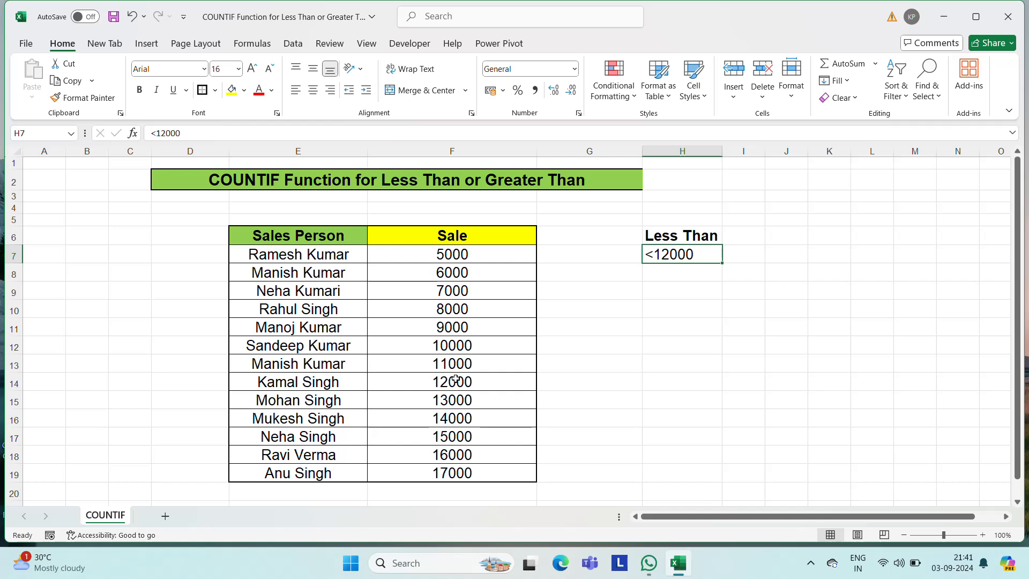
# - Copy the formatted Less Than heading from H6 into cell I6
pyautogui.press('Up')
pyautogui.press('Right')
pyautogui.press('Left')
pyautogui.hotkey('ctrl', 'c')
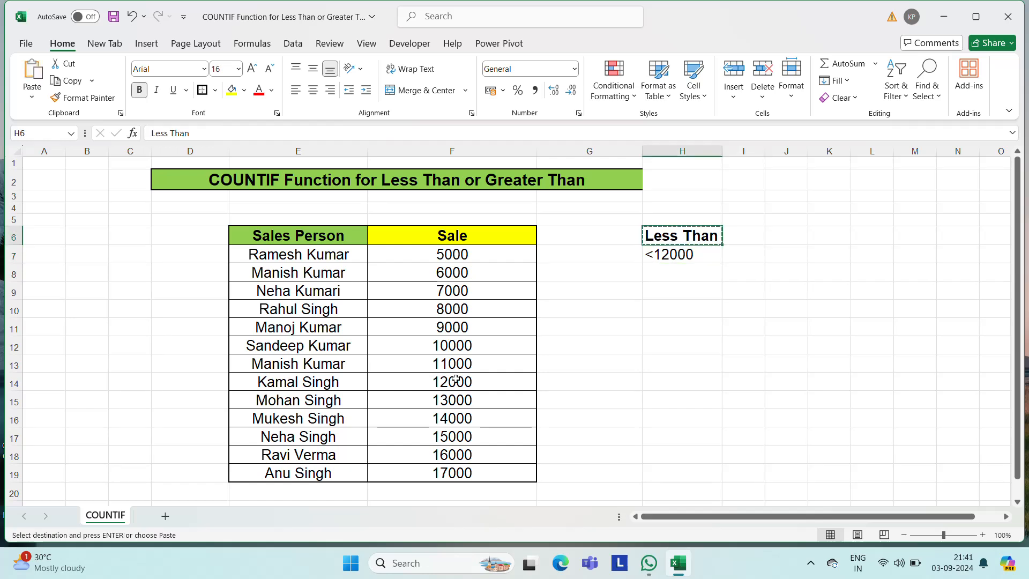
pyautogui.press('Right')
pyautogui.hotkey('ctrl', 'v')
pyautogui.press('Escape')
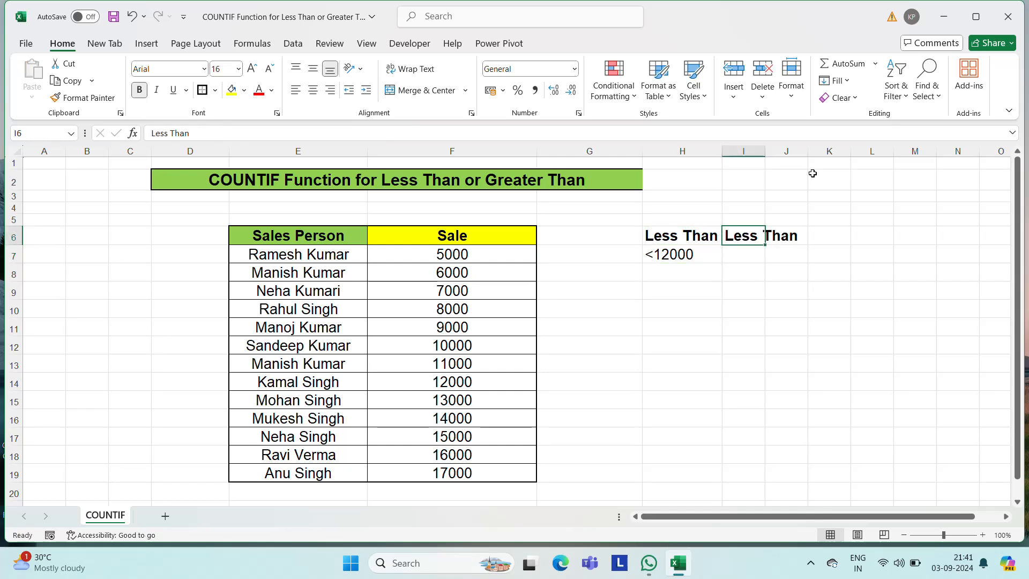
# - Widen column I and replace the heading in I6 with "Total Counts"
pyautogui.moveTo(768, 152); pyautogui.dragTo(825, 152)
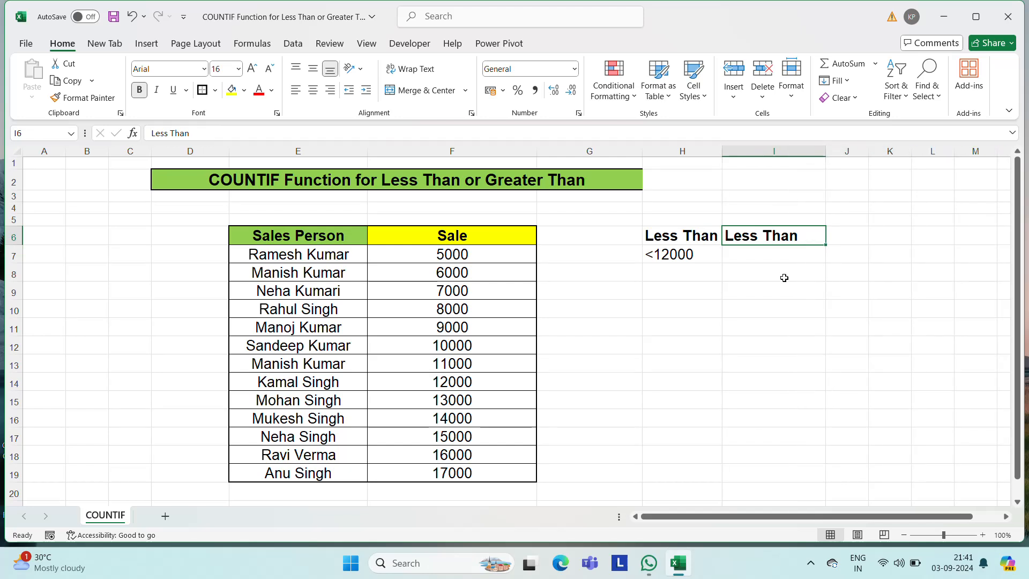
pyautogui.write('Total')
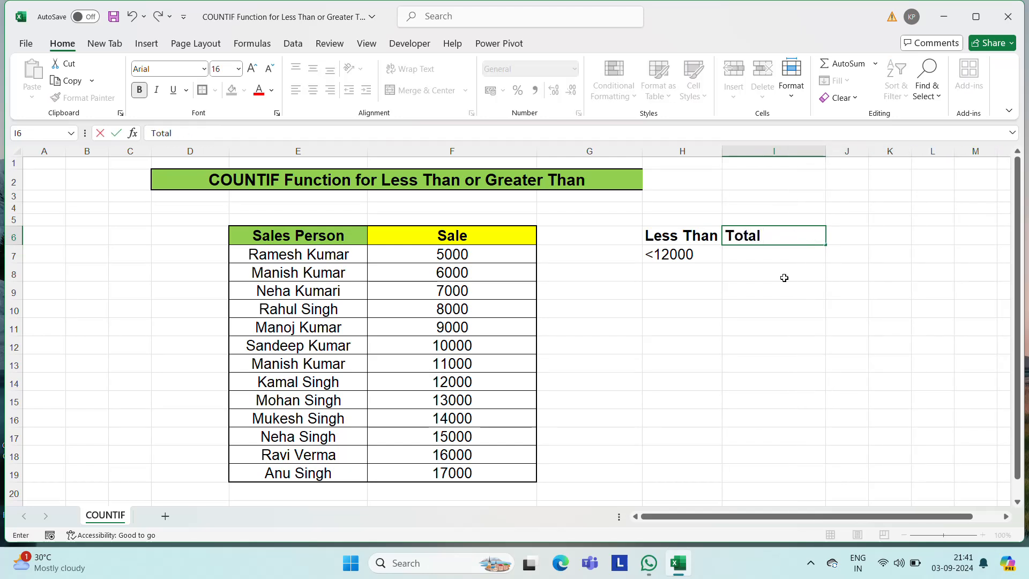
pyautogui.write(' Counts')
pyautogui.press('Return')
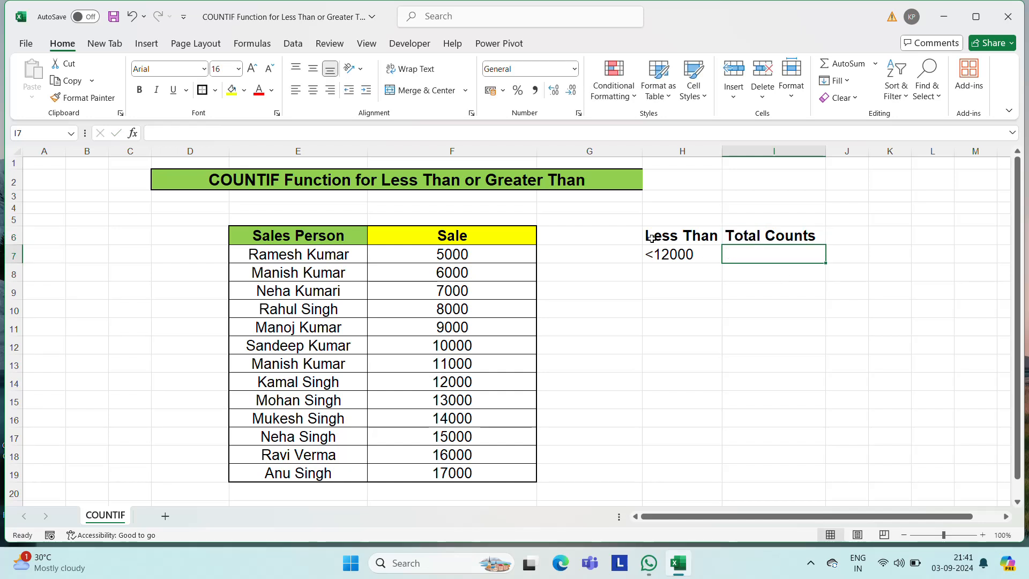
# - Start a COUNTIF formula in I7 with the Sale values F7:F19 as its range
pyautogui.click(669, 241)
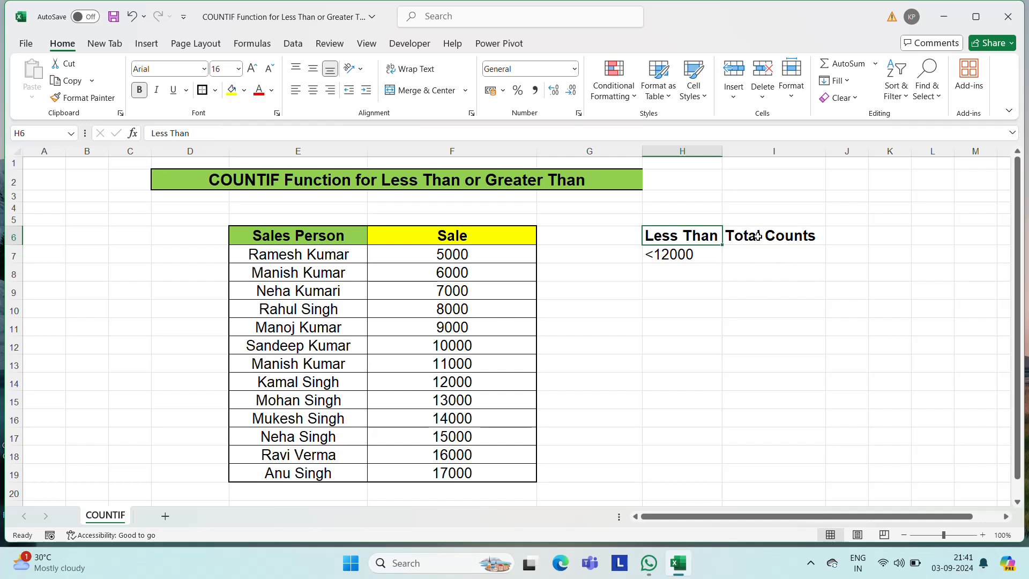
pyautogui.click(771, 258)
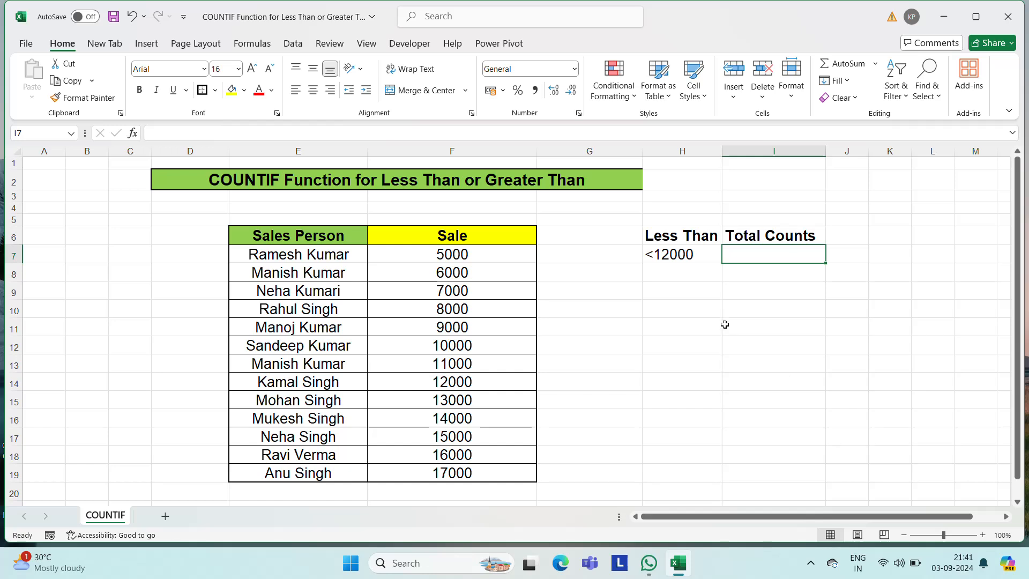
pyautogui.write('=coun')
pyautogui.press('Down')
pyautogui.press('Down')
pyautogui.press('Down')
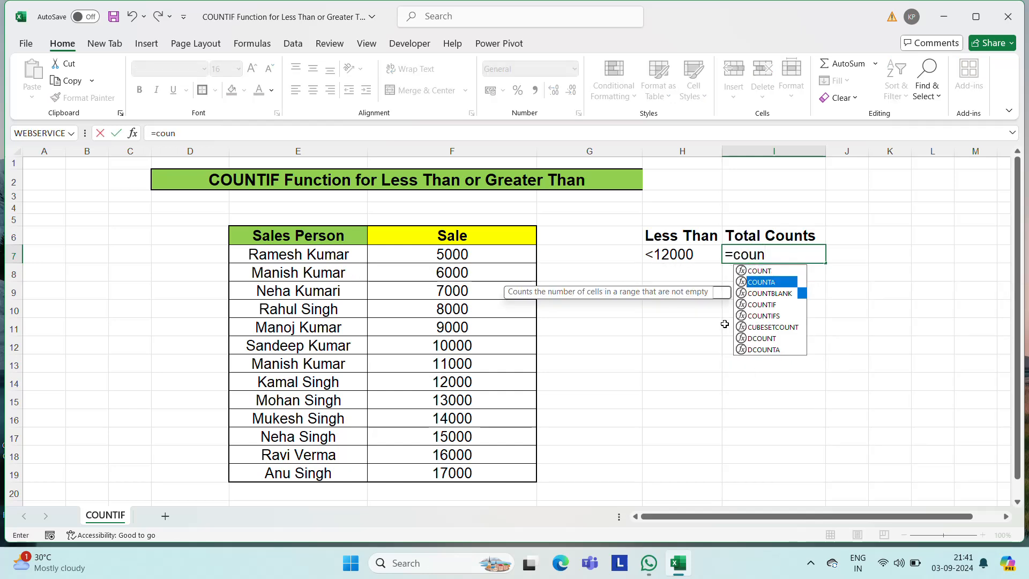
pyautogui.press('Tab')
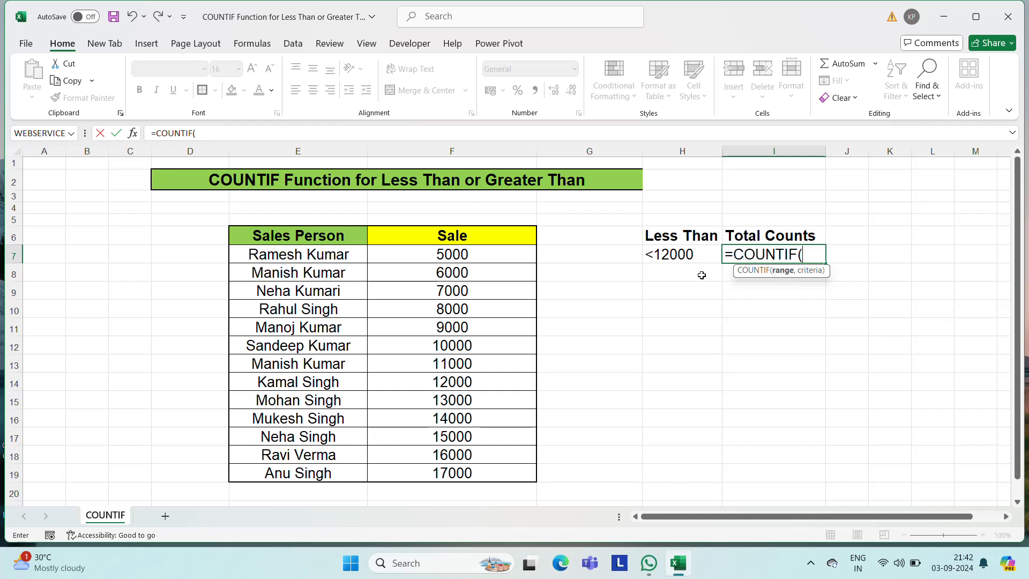
pyautogui.click(464, 255)
pyautogui.hotkey('ctrl', 'shift', 'Down')
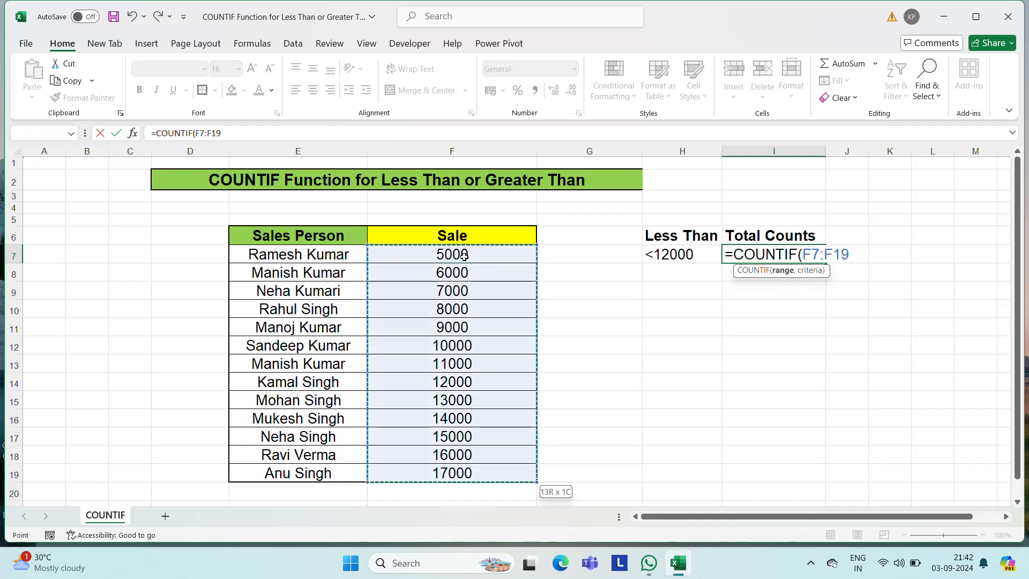
# - Complete the COUNTIF formula in I7 with the criterion "<12000" and centre the result in the cell
pyautogui.write(',"<')
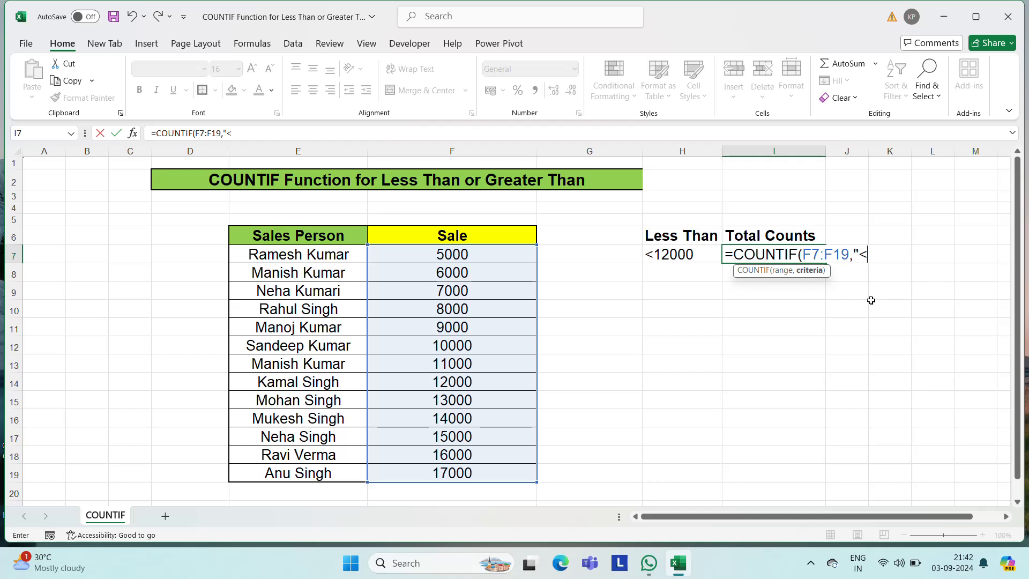
pyautogui.write('12000")')
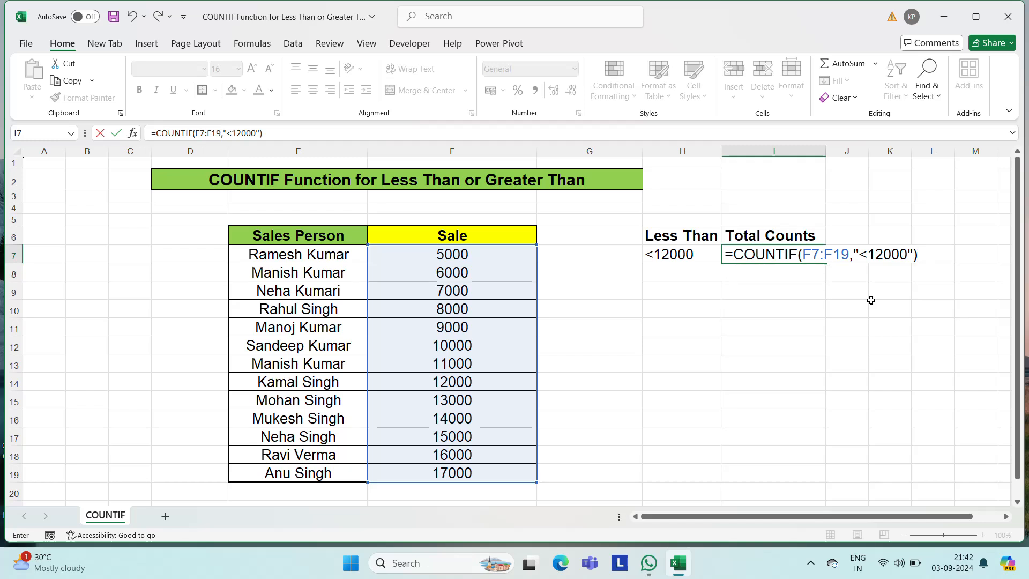
pyautogui.hotkey('ctrl', 'Return')
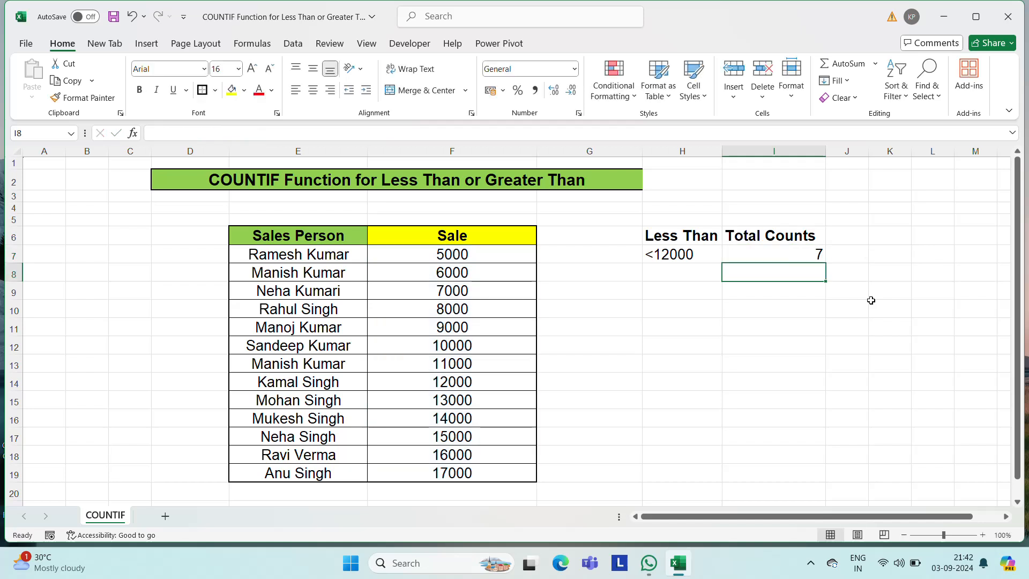
pyautogui.click(313, 90)
# - Check the count in I7 by selecting the Sale values below 12000, F7:F13
pyautogui.click(695, 248)
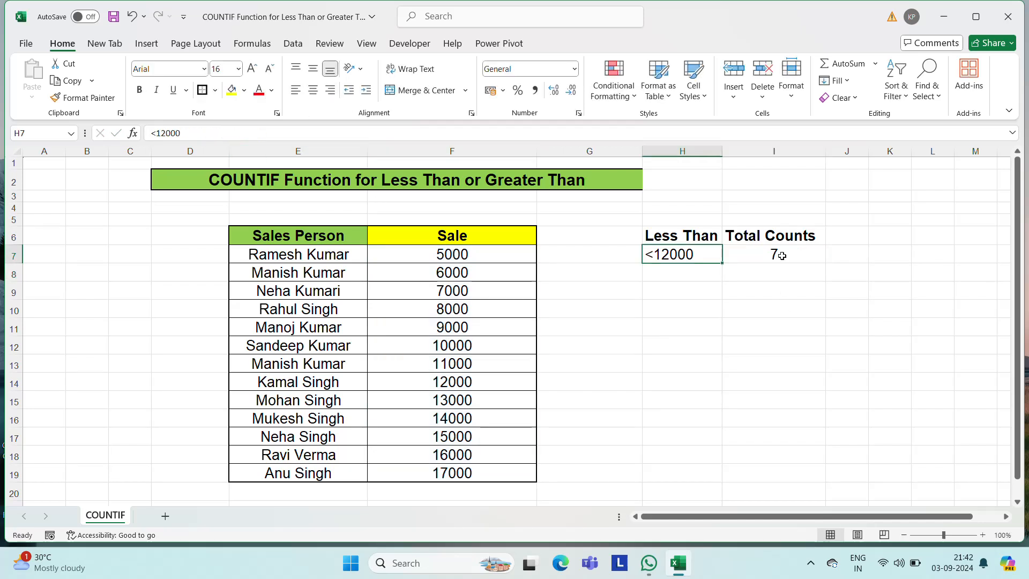
pyautogui.click(798, 250)
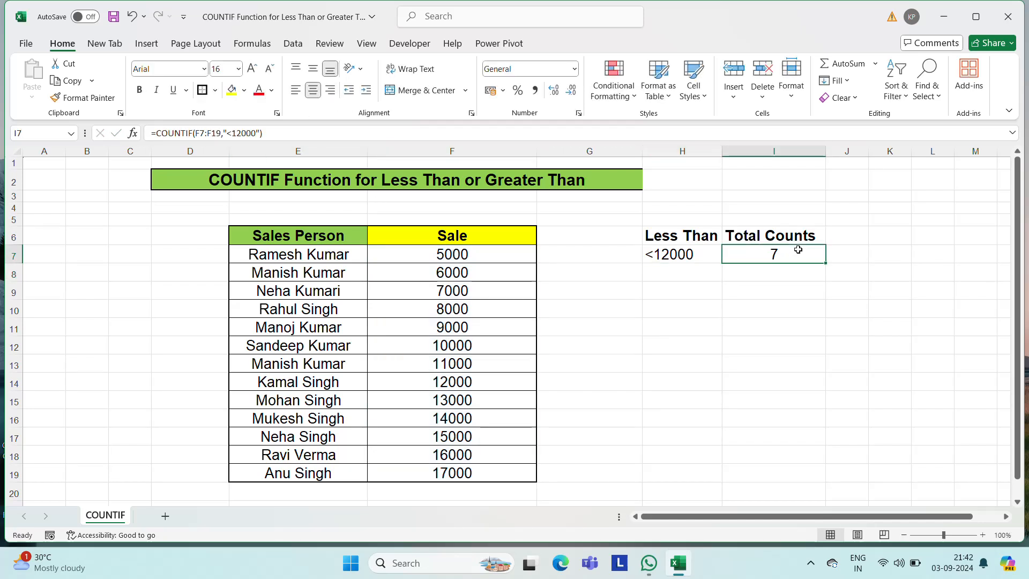
pyautogui.click(461, 374)
pyautogui.press('Up')
pyautogui.hotkey('shift', 'Up')
pyautogui.hotkey('shift', 'Up')
pyautogui.hotkey('shift', 'Up')
pyautogui.hotkey('shift', 'Up')
pyautogui.hotkey('shift', 'Up')
pyautogui.hotkey('shift', 'Up')
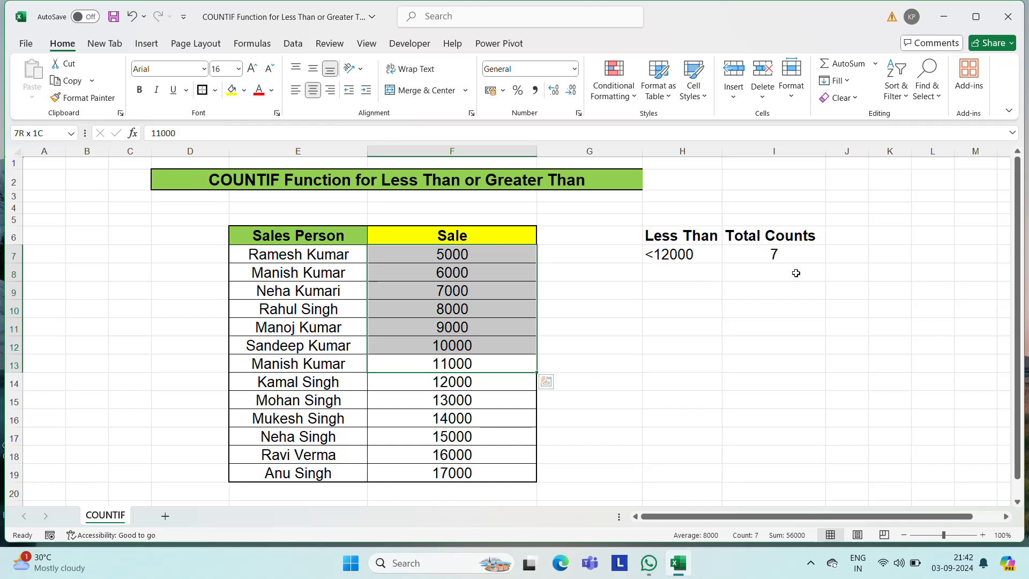
# - Review the COUNTIF formula in I7 against the criterion in H7 and the headings, leaving the cells unedited
pyautogui.click(777, 256)
pyautogui.press('Up')
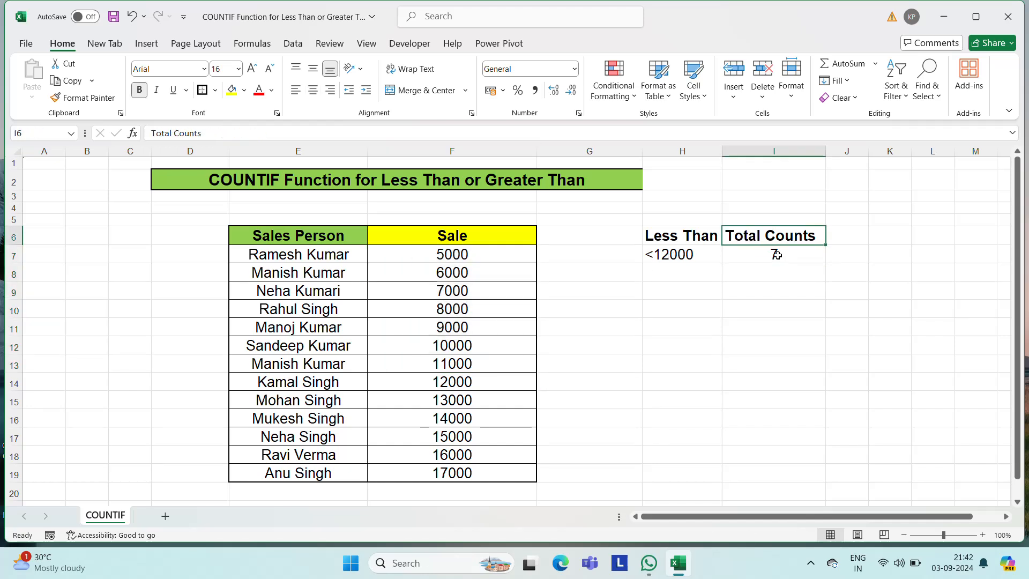
pyautogui.press('Left')
pyautogui.press('Down')
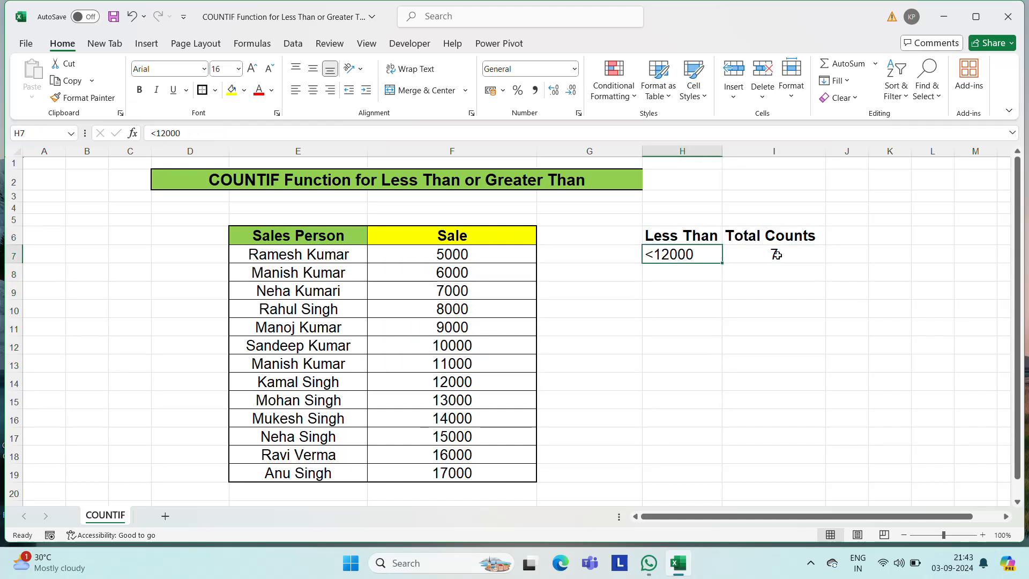
pyautogui.press('Right')
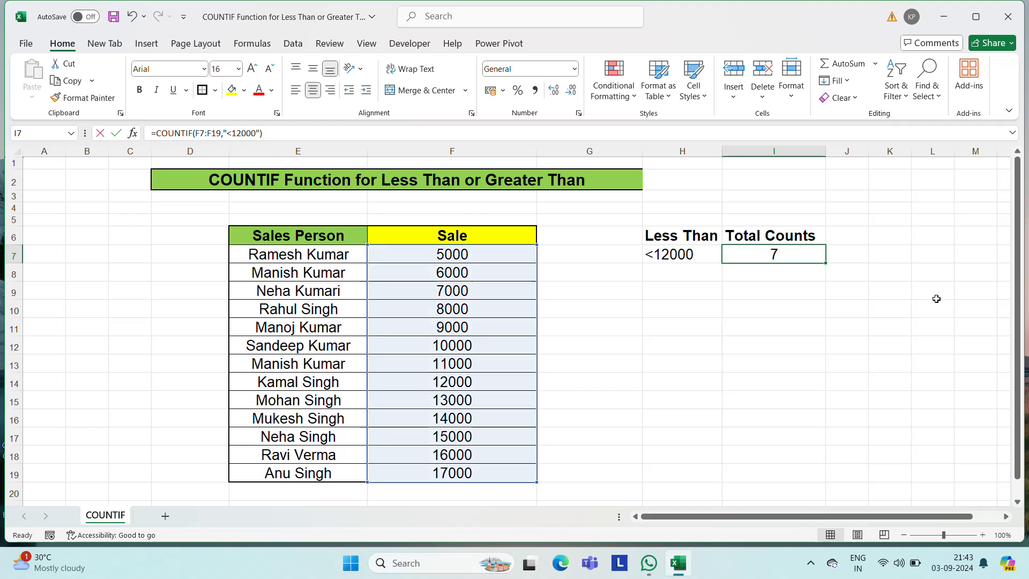
pyautogui.press('F2')
pyautogui.press('Escape')
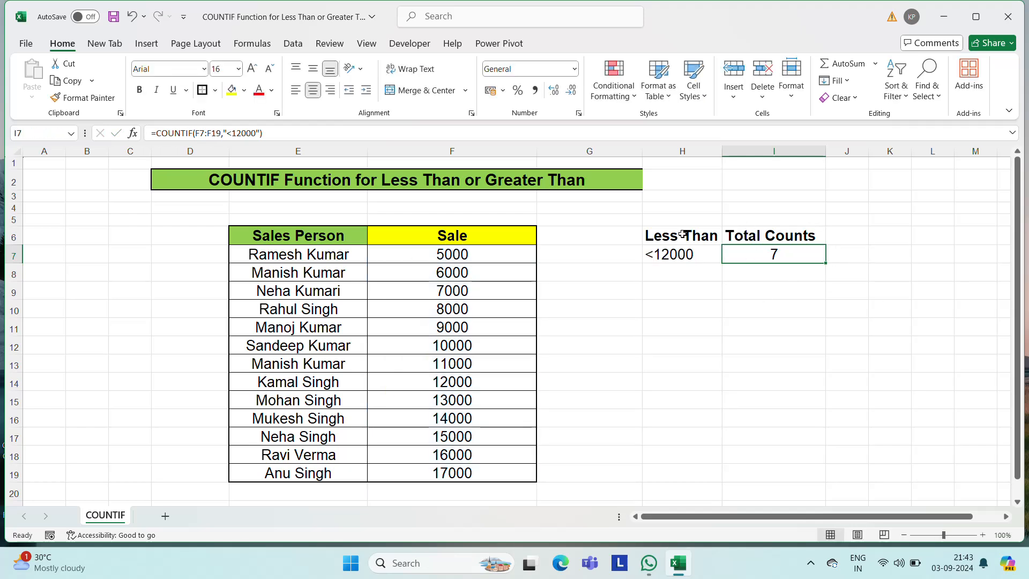
pyautogui.press('Left')
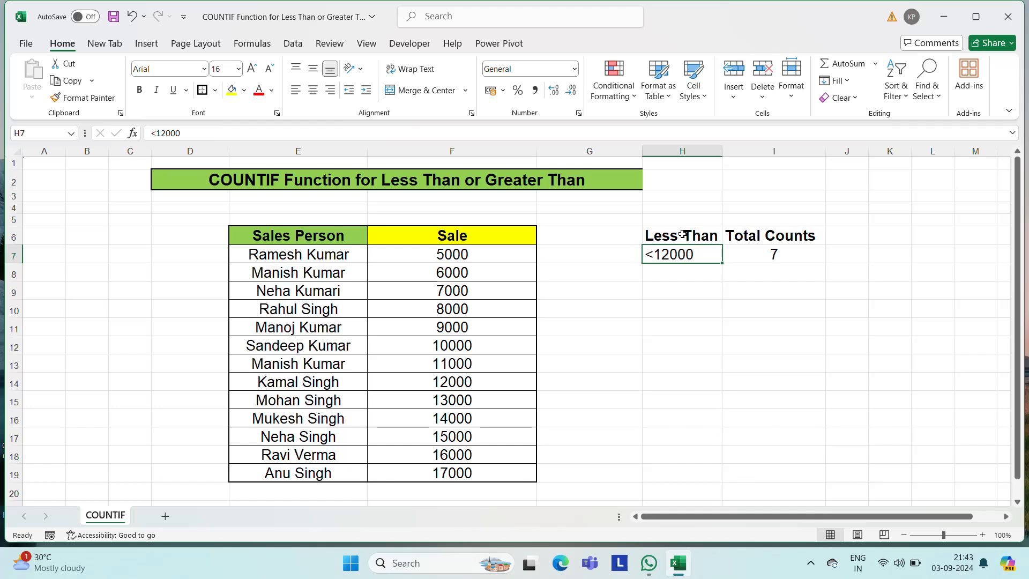
pyautogui.press('Right')
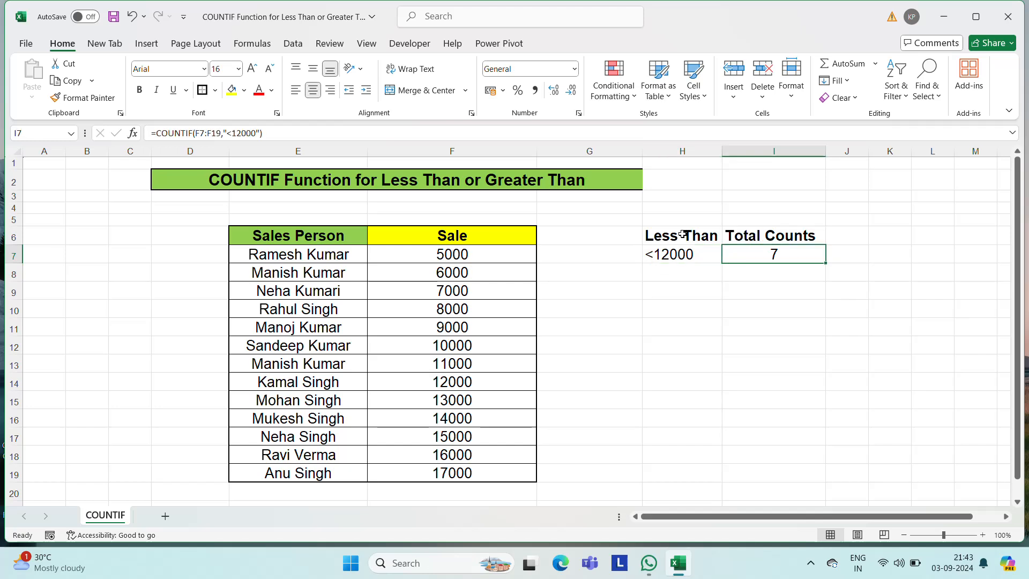
pyautogui.press('F2')
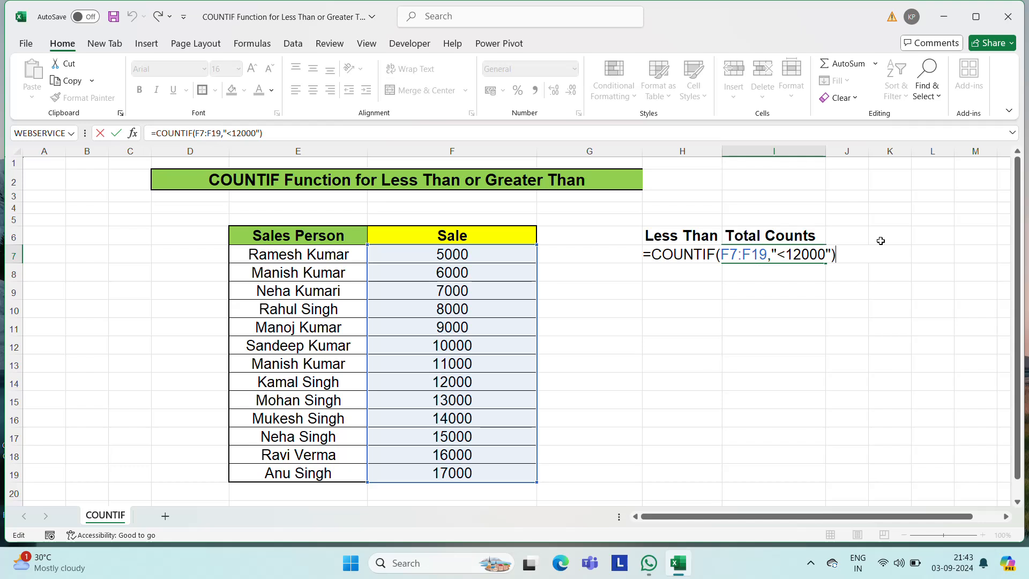
pyautogui.press('Escape')
pyautogui.press('Up')
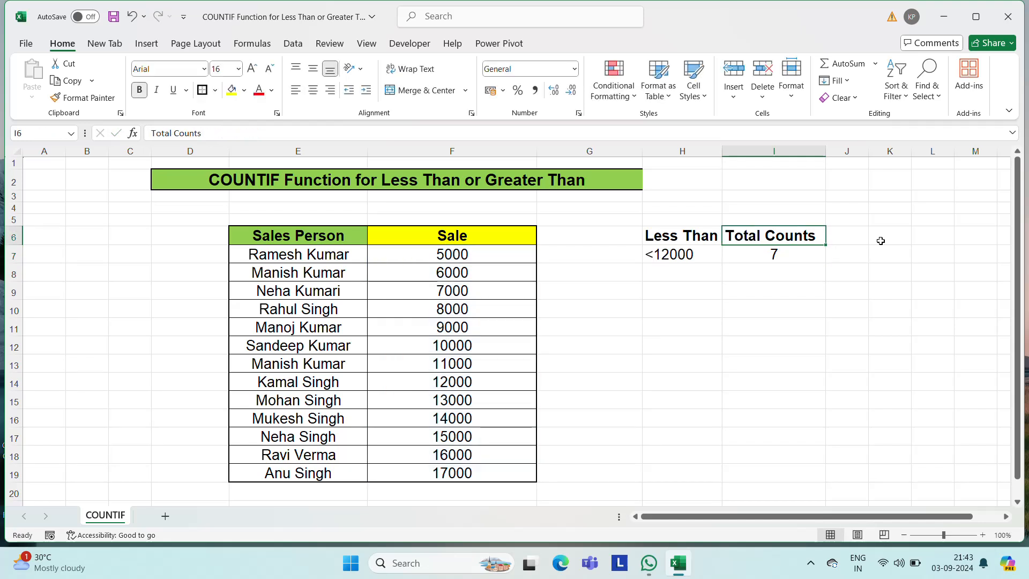
# - Change the "Less Than" heading in H6 to "Greater Than" and widen column H to fit it
pyautogui.press('Left')
pyautogui.press('F2')
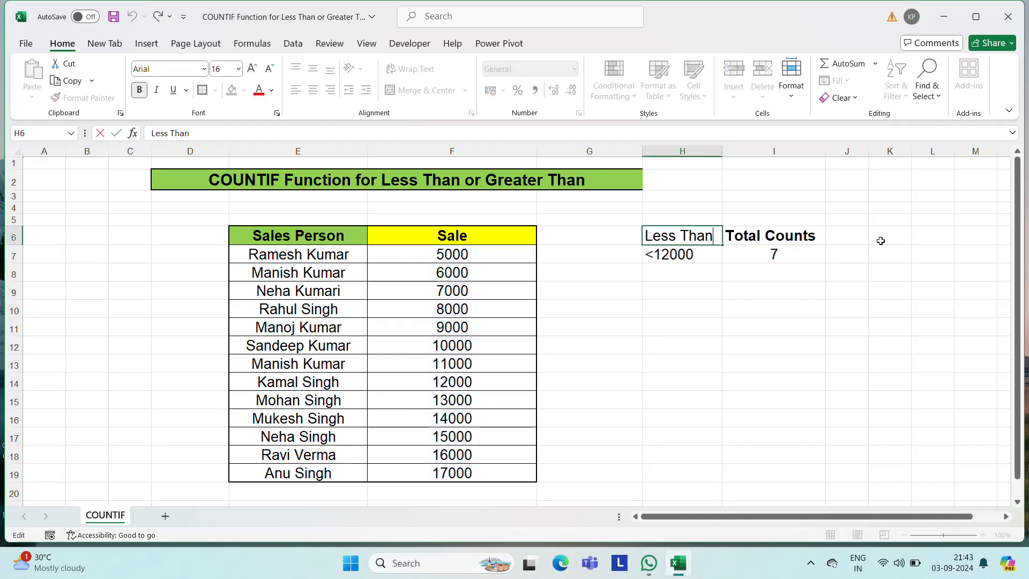
pyautogui.hotkey('ctrl', 'shift', 'Left')
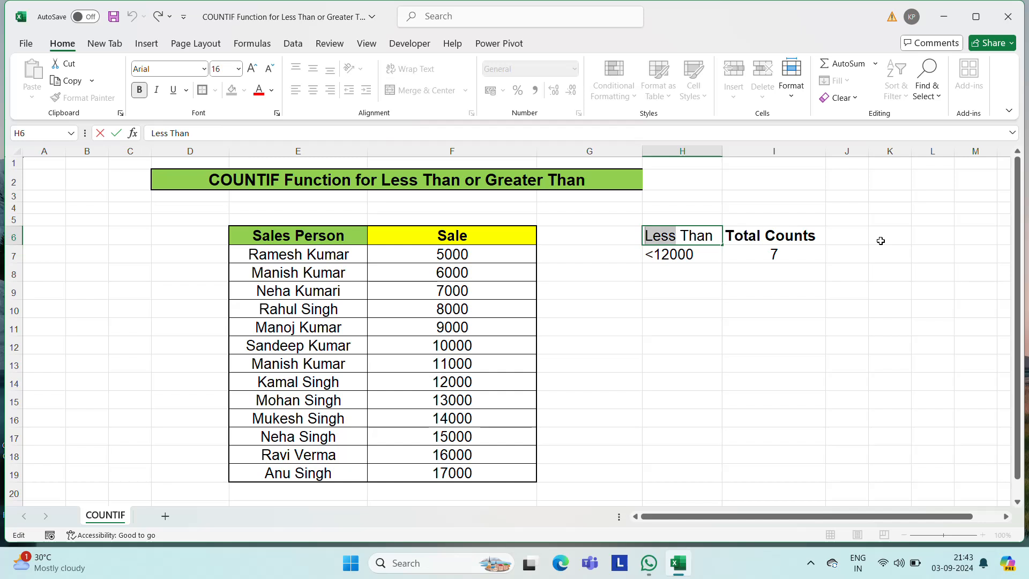
pyautogui.write('Gr')
pyautogui.write('eater')
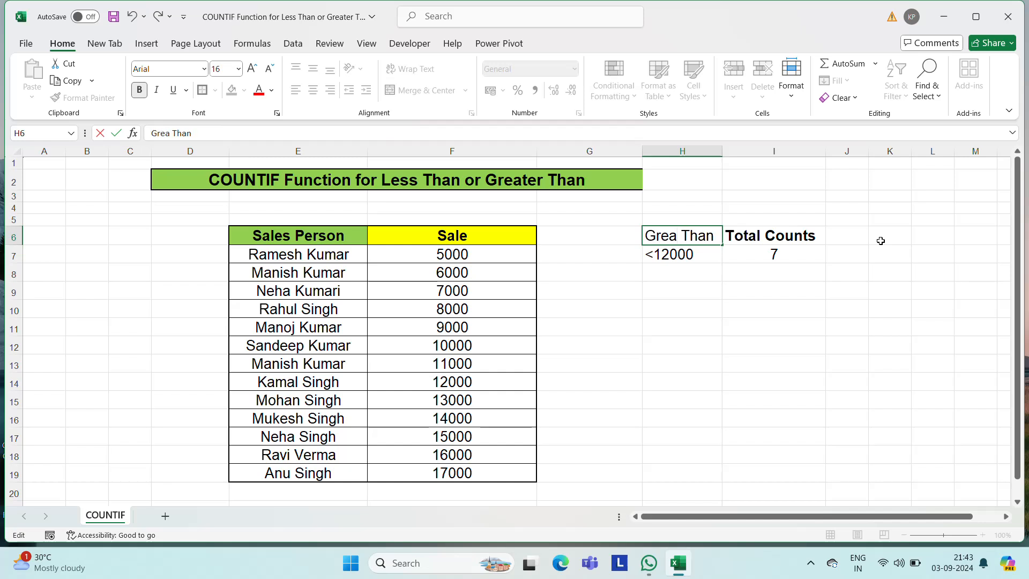
pyautogui.press('Return')
pyautogui.press('Up')
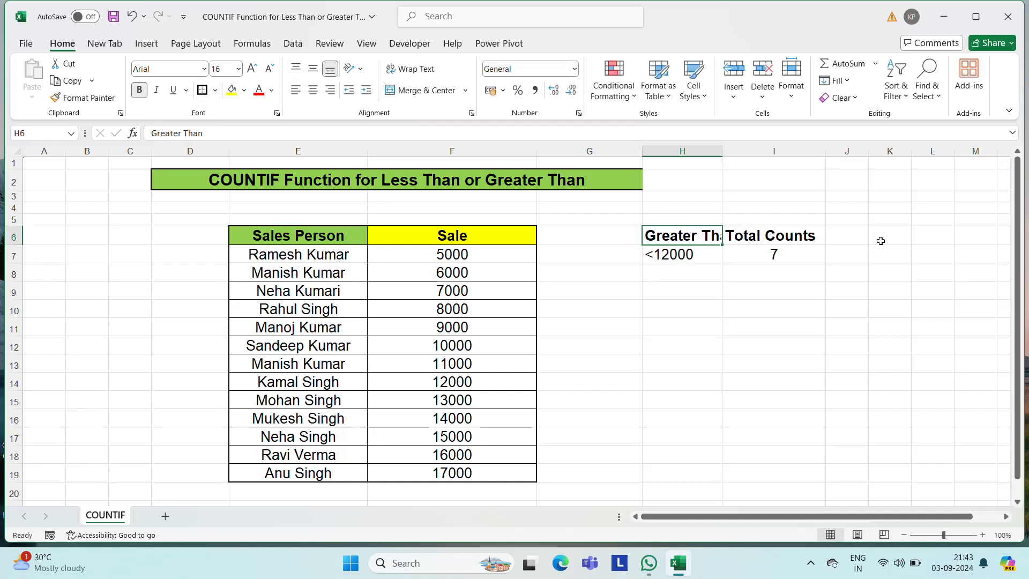
pyautogui.moveTo(727, 149); pyautogui.dragTo(749, 149)
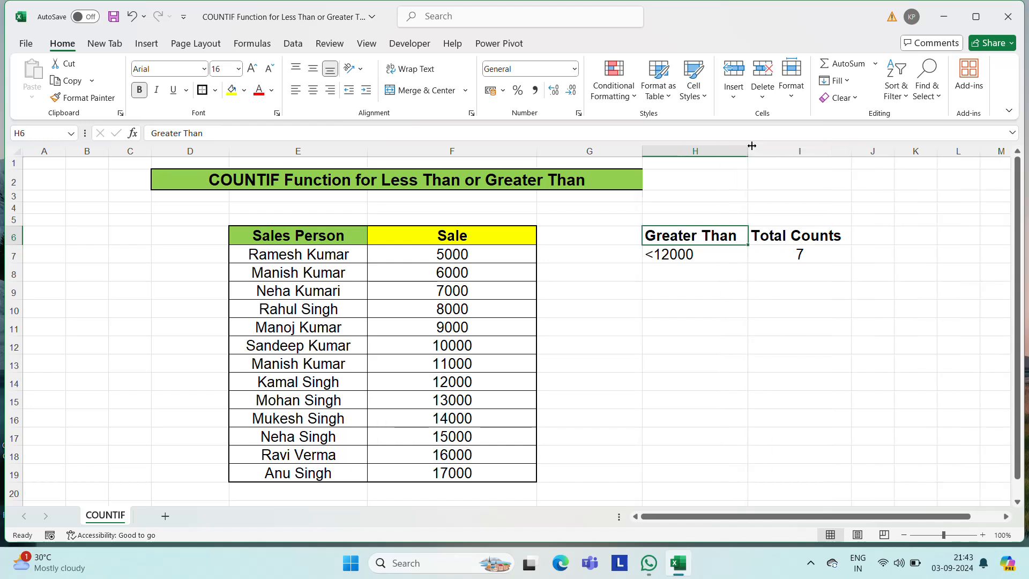
# - Change the criterion label in H7 to 12000>
pyautogui.click(687, 256)
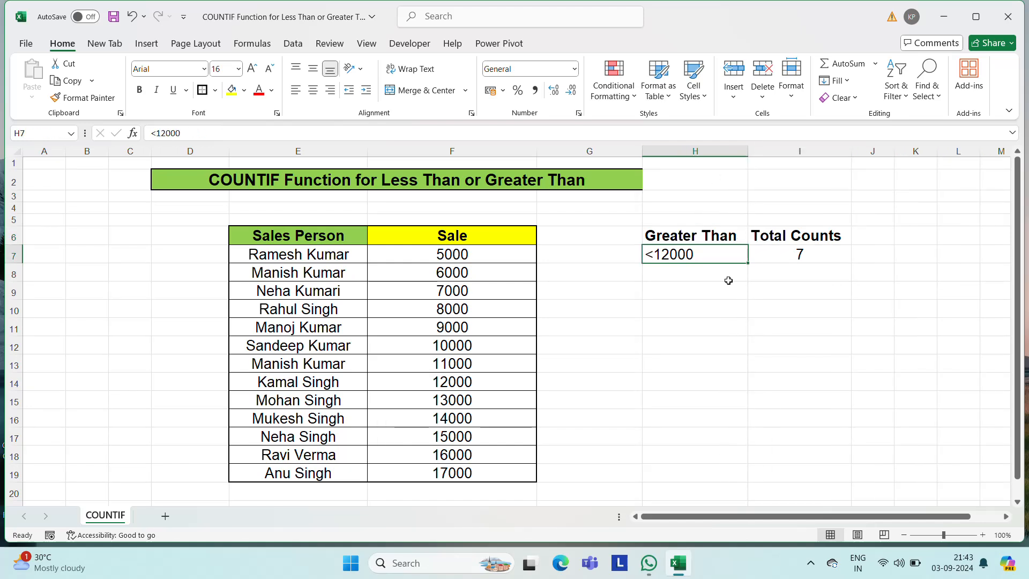
pyautogui.press('F2')
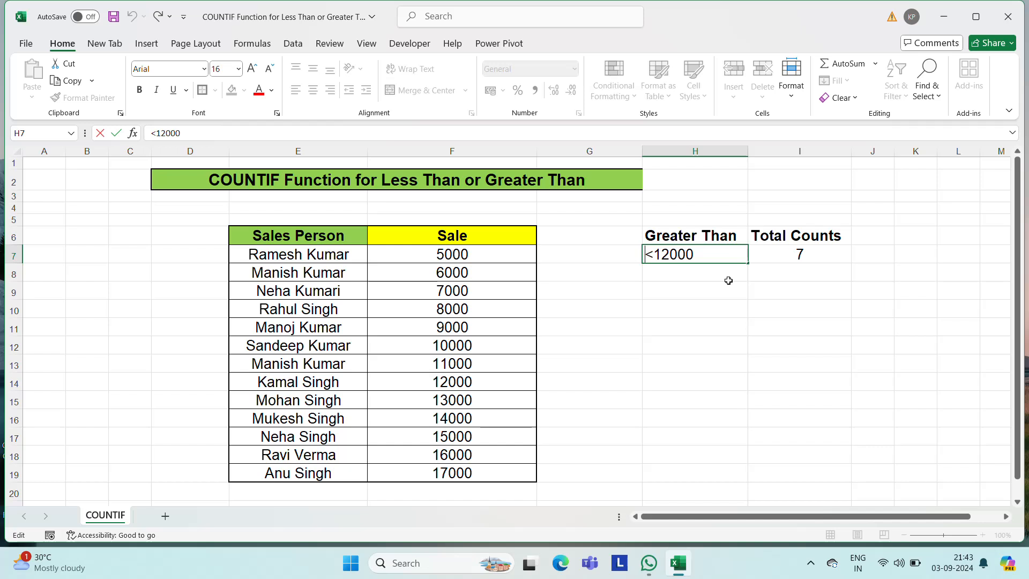
pyautogui.hotkey('shift', 'Right')
pyautogui.press('BackSpace')
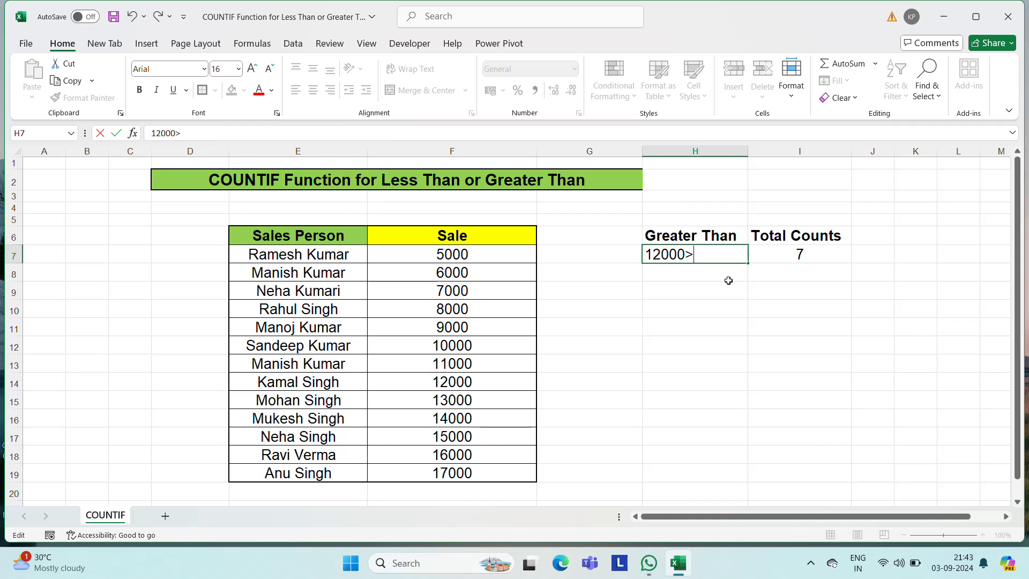
pyautogui.press('Return')
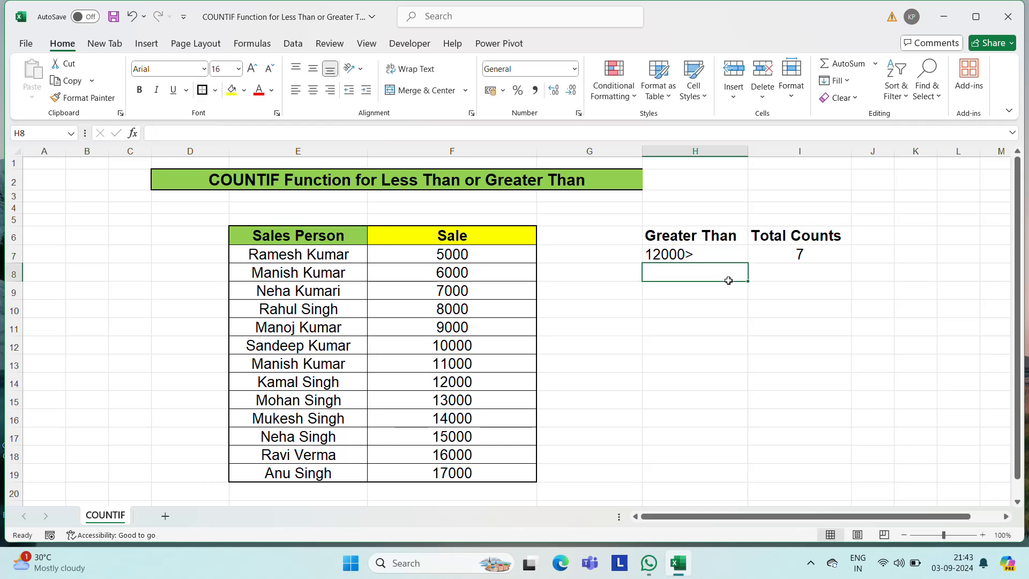
# - Clear the less-than COUNTIF formula from I7
pyautogui.press('Up')
pyautogui.press('Right')
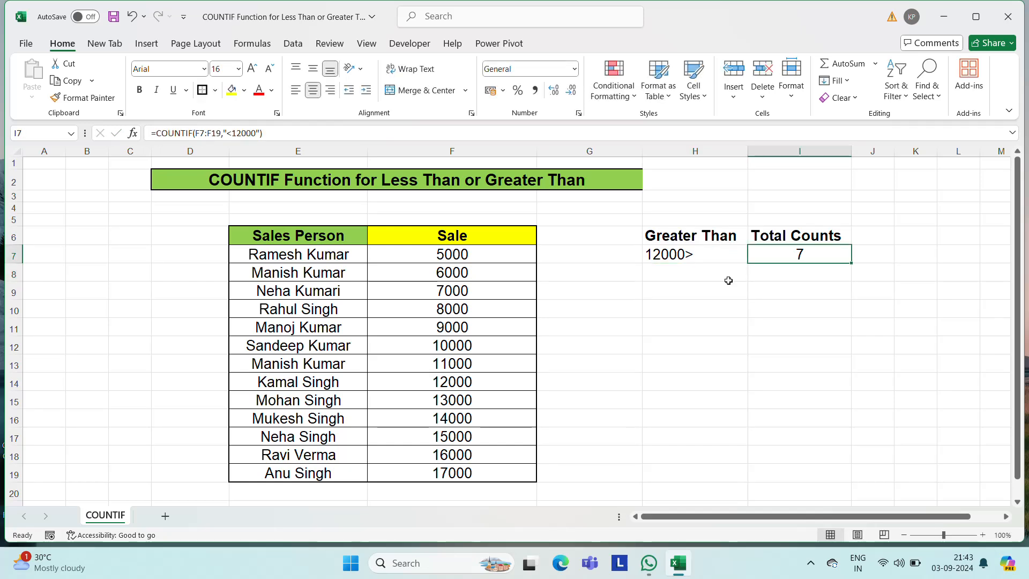
pyautogui.press('Delete')
pyautogui.press('Left')
pyautogui.press('Right')
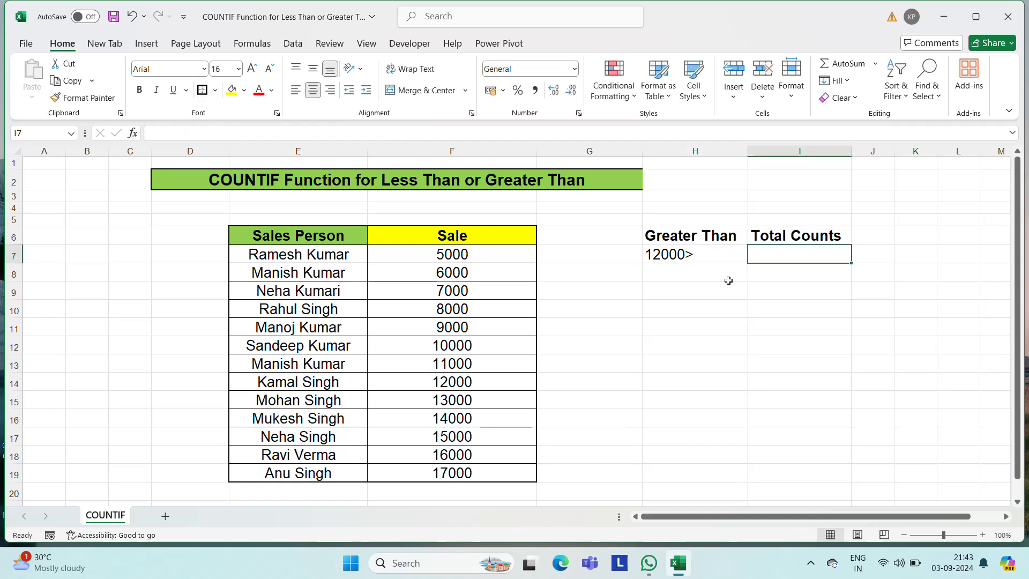
# - Start a new COUNTIF formula in I7 with the Sale values F7:F19 as its range
pyautogui.write('=')
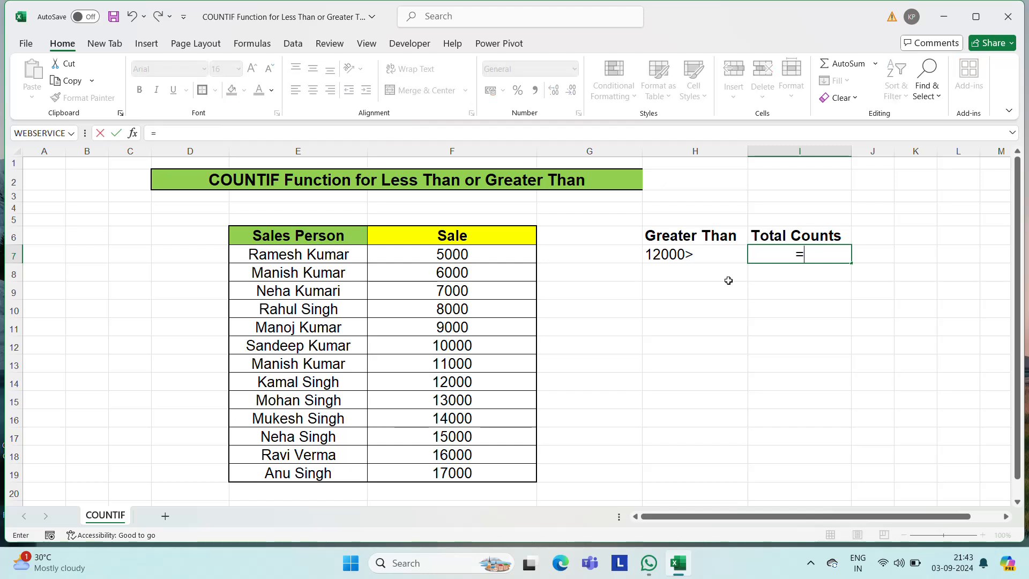
pyautogui.write('coun')
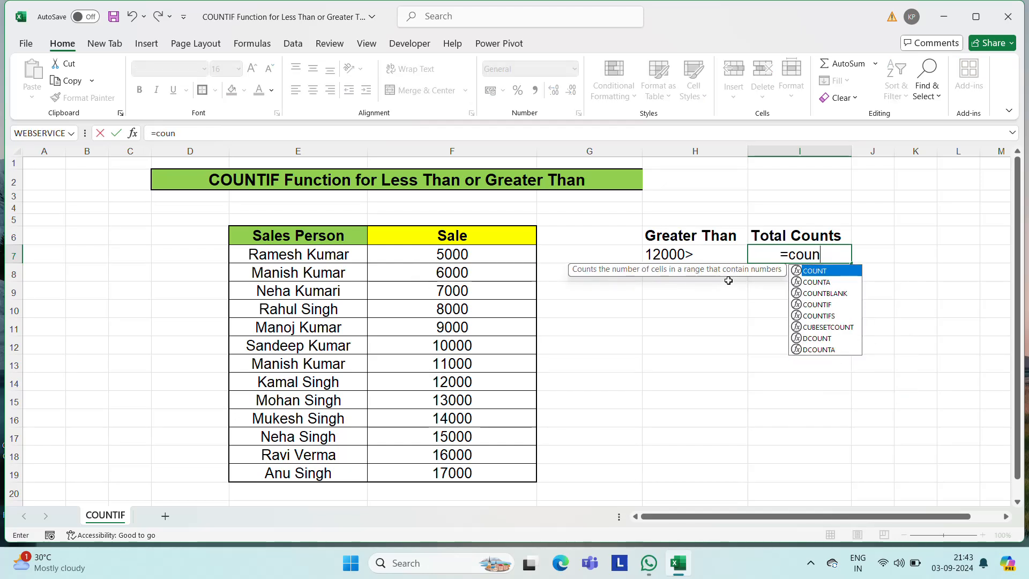
pyautogui.press('Down')
pyautogui.press('Down')
pyautogui.press('Tab')
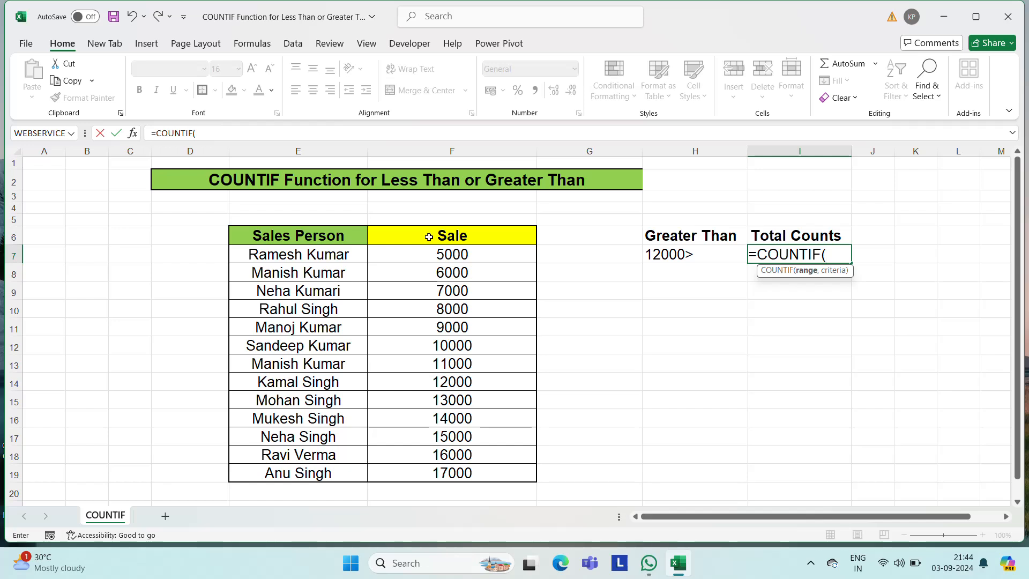
pyautogui.click(457, 254)
pyautogui.hotkey('ctrl', 'shift', 'Down')
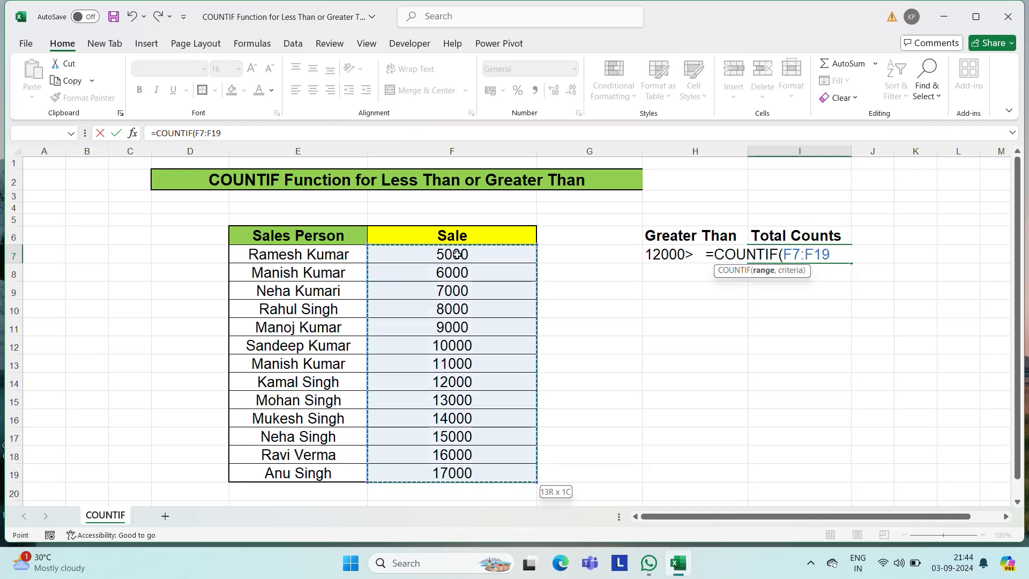
pyautogui.write(',')
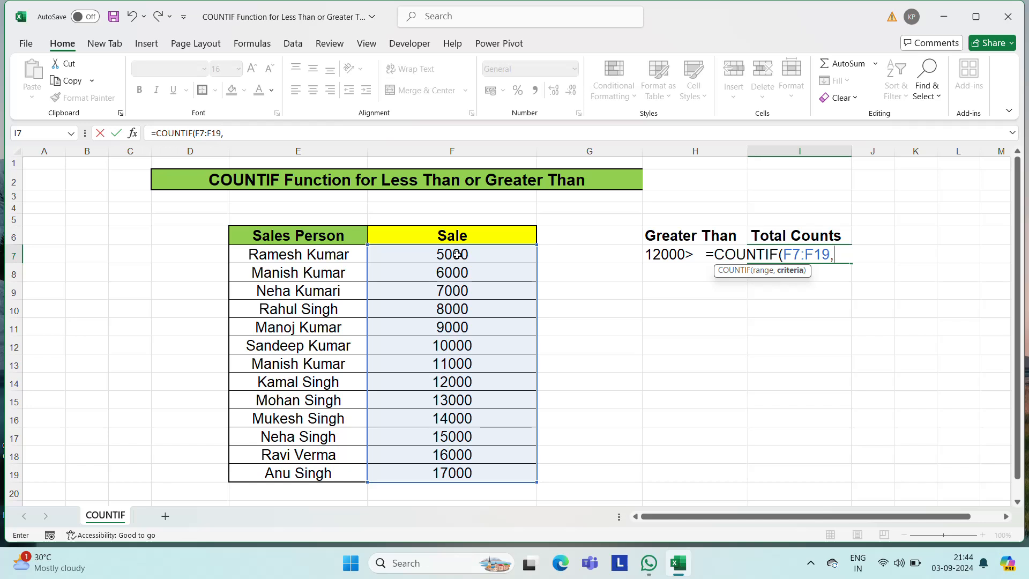
pyautogui.write('"')
# - Complete the COUNTIF formula in I7 with the criterion ">12000" and enter it
pyautogui.write('>')
pyautogui.press('BackSpace')
pyautogui.write('<')
pyautogui.press('BackSpace')
pyautogui.write('>')
pyautogui.write('12000')
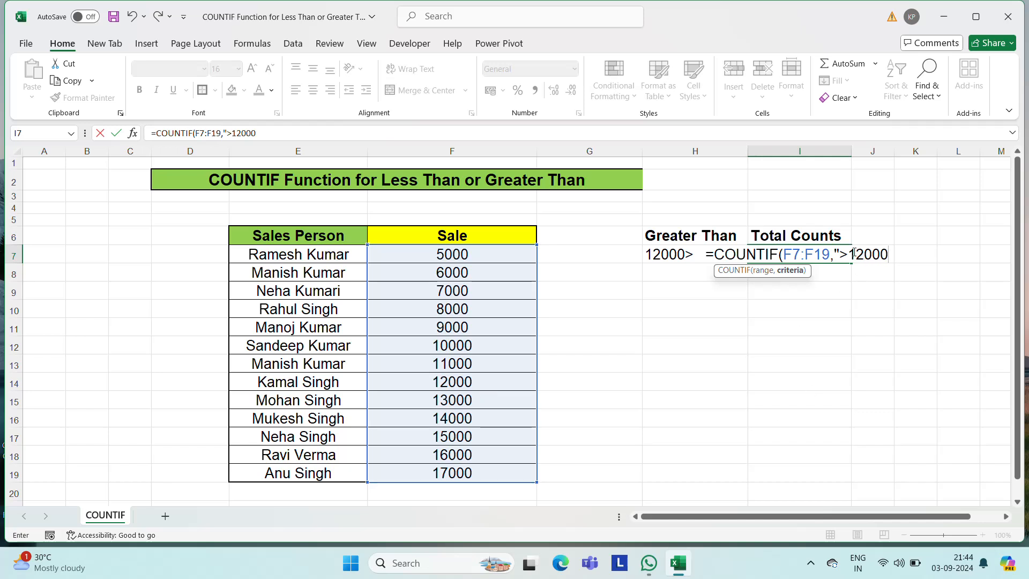
pyautogui.write('")')
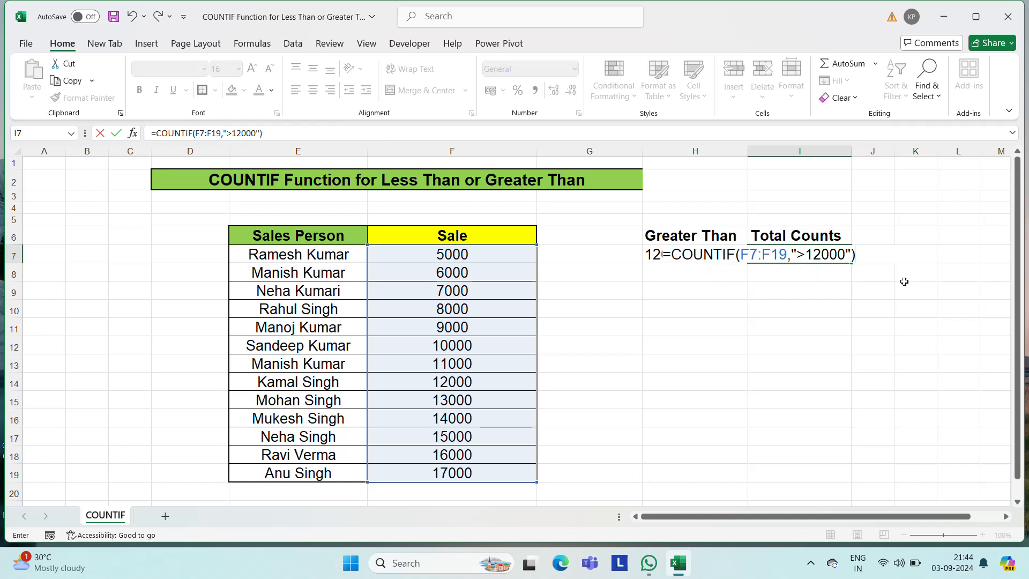
pyautogui.hotkey('ctrl', 'Return')
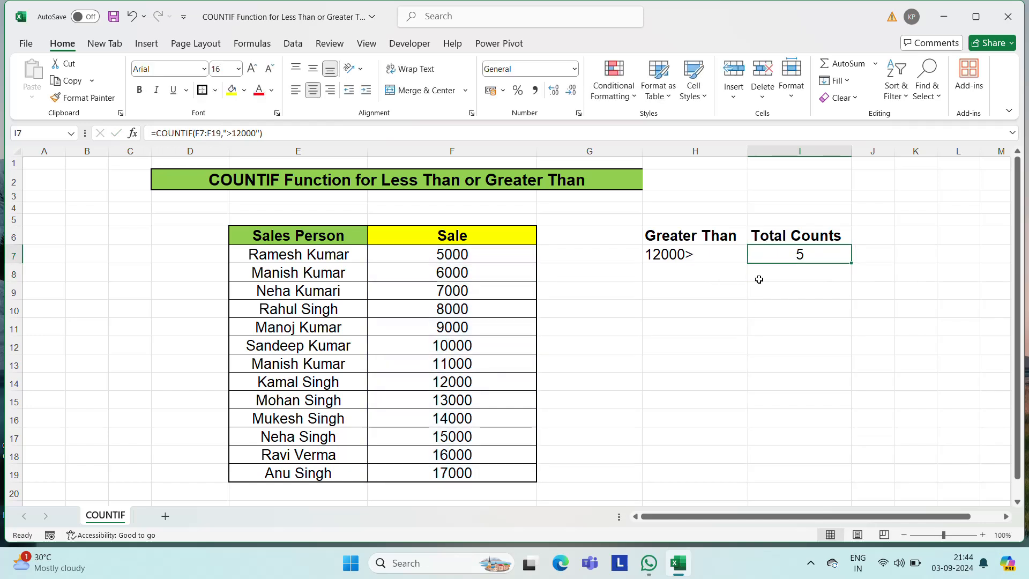
# - Check the count in I7 by selecting the Sale values above 12000, F15:F19
pyautogui.click(468, 398)
pyautogui.hotkey('shift', 'Down')
pyautogui.hotkey('shift', 'Down')
pyautogui.hotkey('shift', 'Down')
pyautogui.hotkey('shift', 'Down')
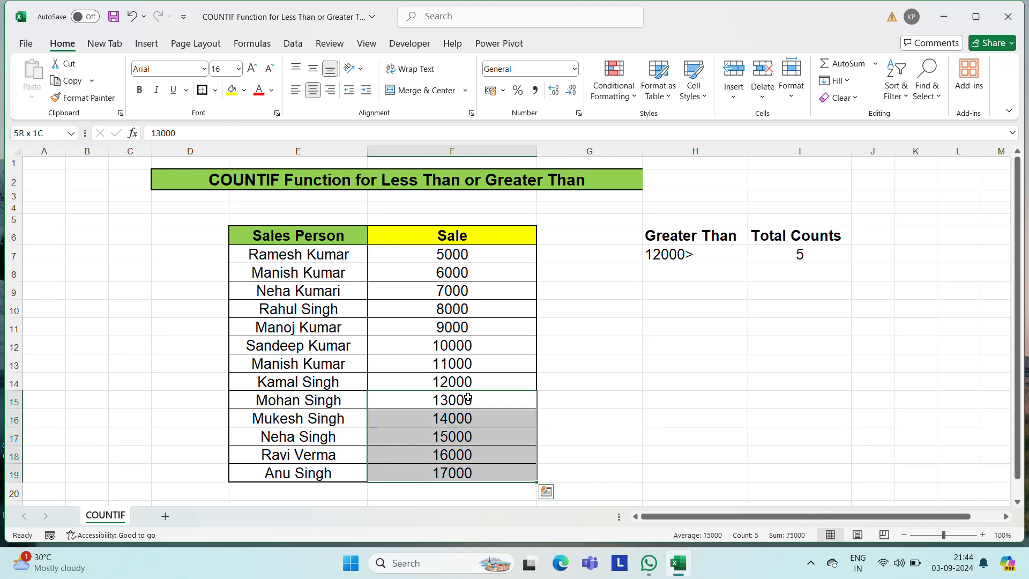
pyautogui.press('Right')
pyautogui.press('Right')
pyautogui.press('Right')
pyautogui.press('Up')
pyautogui.press('Up')
pyautogui.press('Up')
pyautogui.press('Up')
pyautogui.press('Up')
pyautogui.press('Up')
pyautogui.press('Up')
pyautogui.press('Up')
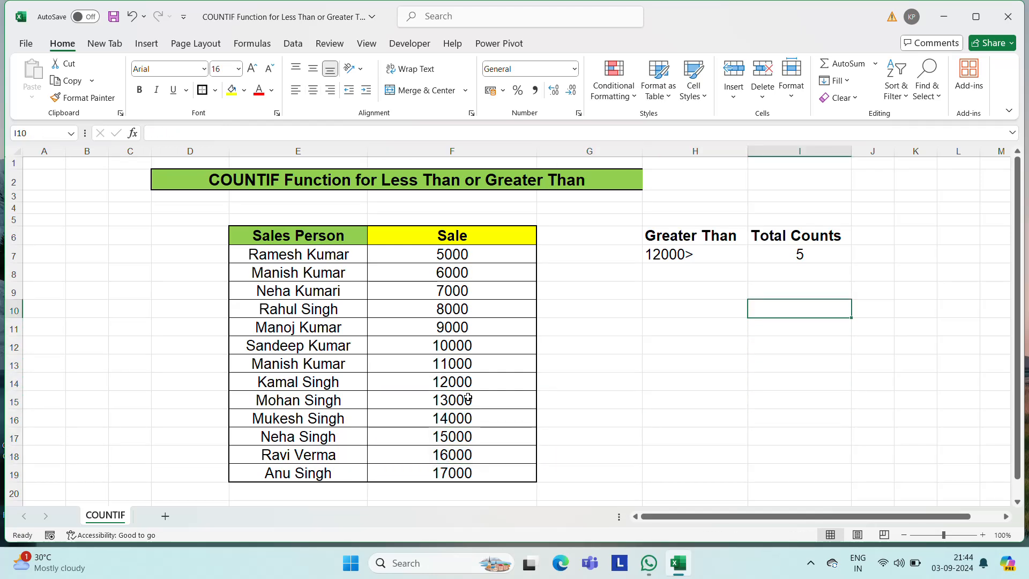
# - Extend the Sales Person list by copying the last three names, E17:E19, into E20:E22
pyautogui.press('Left')
pyautogui.press('Left')
pyautogui.press('Left')
pyautogui.press('Down')
pyautogui.press('Down')
pyautogui.press('Down')
pyautogui.press('Down')
pyautogui.press('Down')
pyautogui.press('Down')
pyautogui.press('Down')
pyautogui.press('Down')
pyautogui.press('Down')
pyautogui.press('Down')
pyautogui.press('Down')
pyautogui.press('Down')
pyautogui.press('Down')
pyautogui.press('Down')
pyautogui.press('Down')
pyautogui.press('Down')
pyautogui.press('Down')
pyautogui.press('Down')
pyautogui.press('Down')
pyautogui.press('Down')
pyautogui.press('Down')
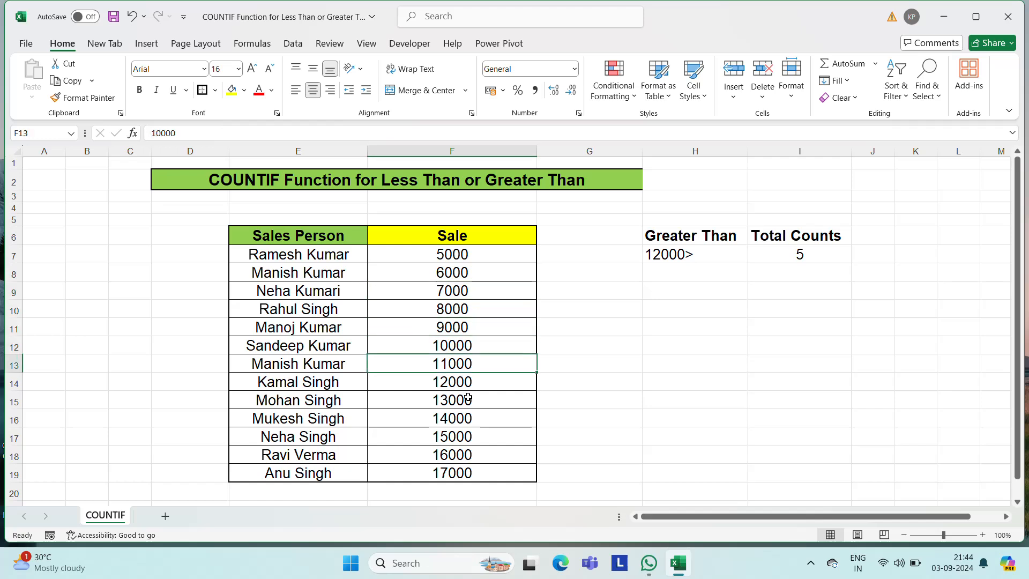
pyautogui.press('Up')
pyautogui.press('Up')
pyautogui.press('Up')
pyautogui.press('Up')
pyautogui.press('Up')
pyautogui.press('Up')
pyautogui.press('Up')
pyautogui.press('Up')
pyautogui.press('Up')
pyautogui.press('Up')
pyautogui.press('Up')
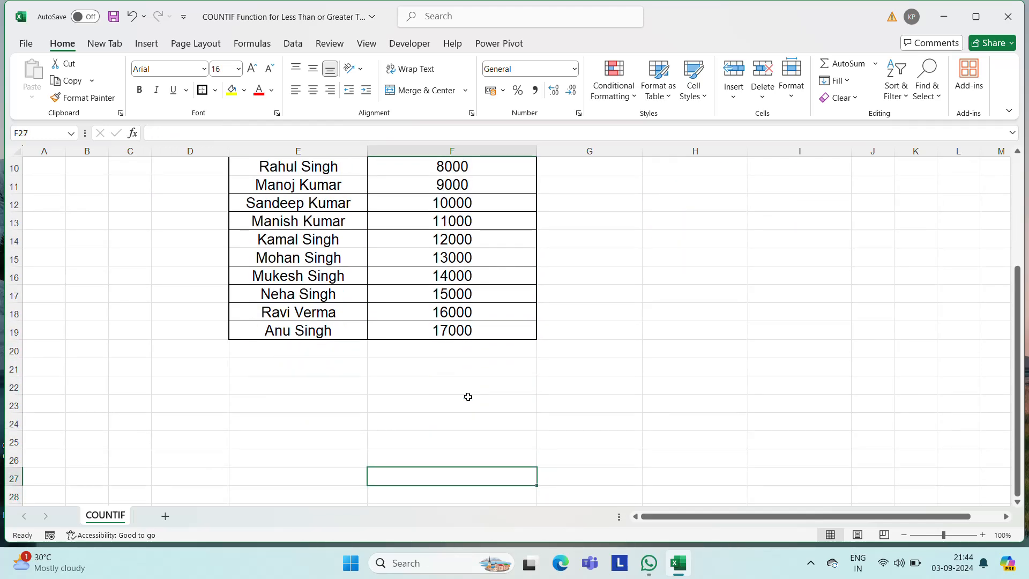
pyautogui.press('Left')
pyautogui.hotkey('shift', 'Down')
pyautogui.hotkey('shift', 'Down')
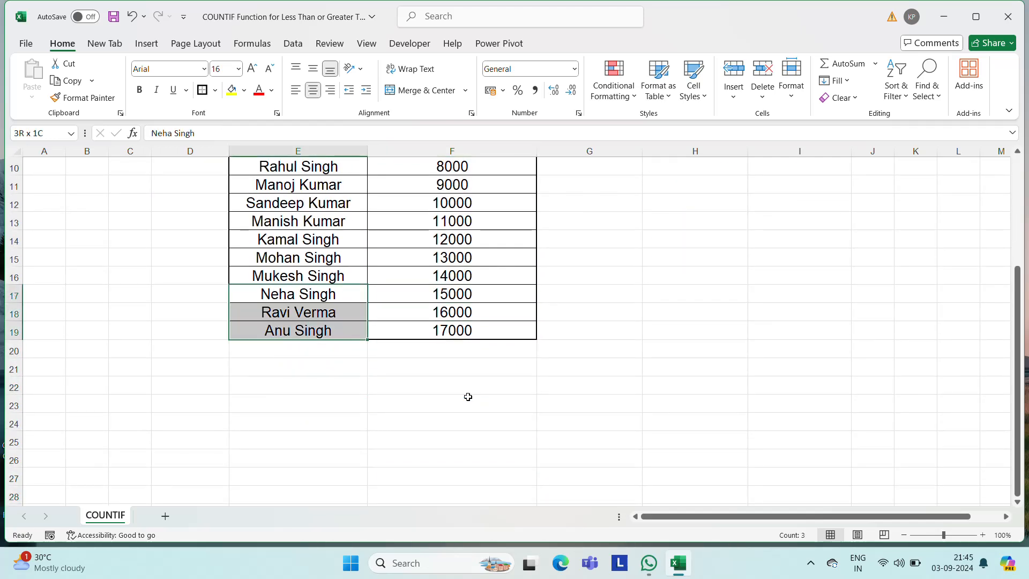
pyautogui.hotkey('ctrl', 'c')
pyautogui.press('Down')
pyautogui.press('Down')
pyautogui.press('Down')
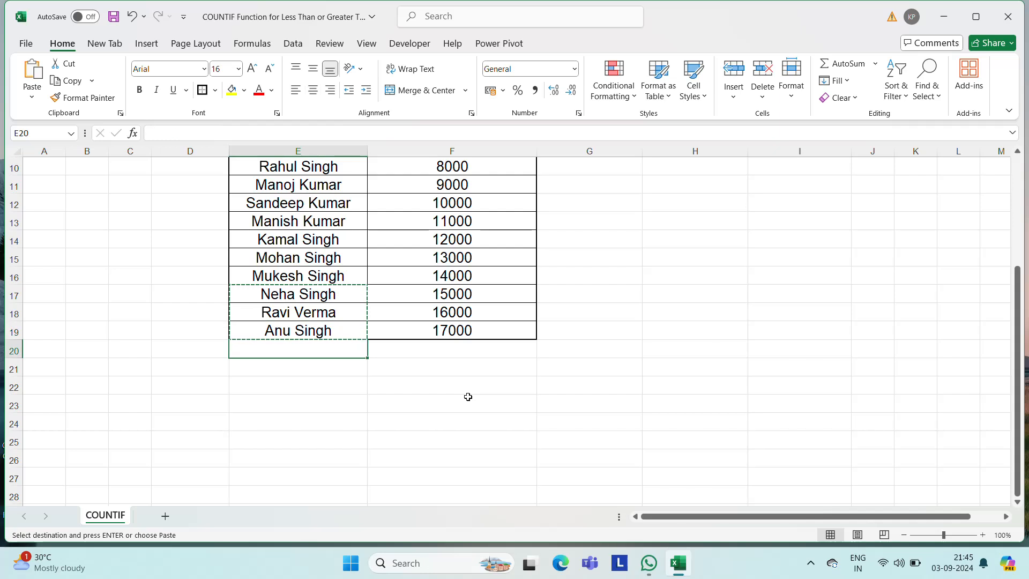
pyautogui.hotkey('ctrl', 'v')
pyautogui.press('Escape')
# - Fill the Sale series from F18:F19 down to F22, adding 18000, 19000 and 20000
pyautogui.press('Right')
pyautogui.press('Up')
pyautogui.press('Up')
pyautogui.press('Up')
pyautogui.press('Up')
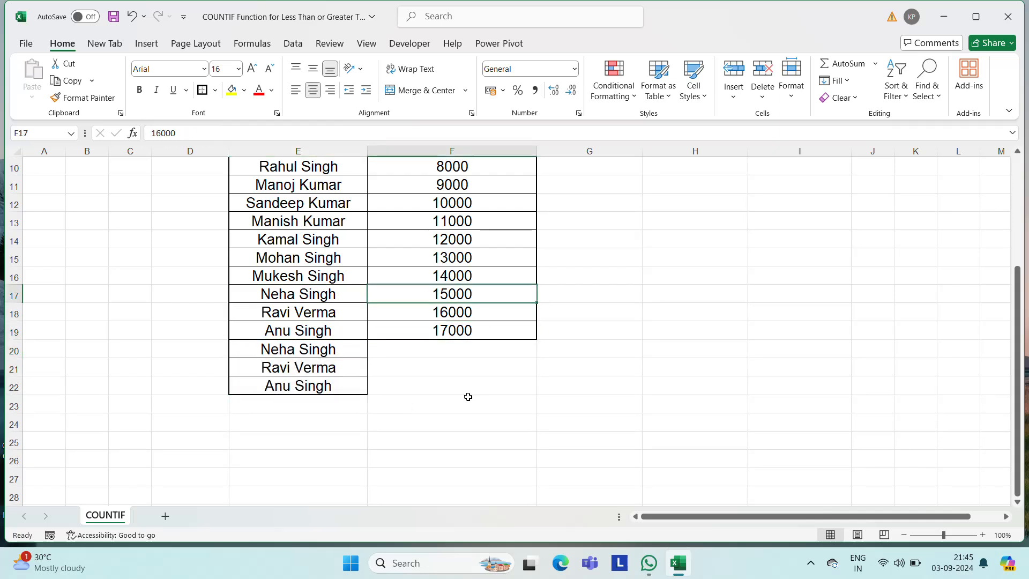
pyautogui.hotkey('shift', 'Down')
pyautogui.hotkey('shift', 'Down')
pyautogui.hotkey('shift', 'Down')
pyautogui.press('Down')
pyautogui.press('Down')
pyautogui.hotkey('shift', 'Down')
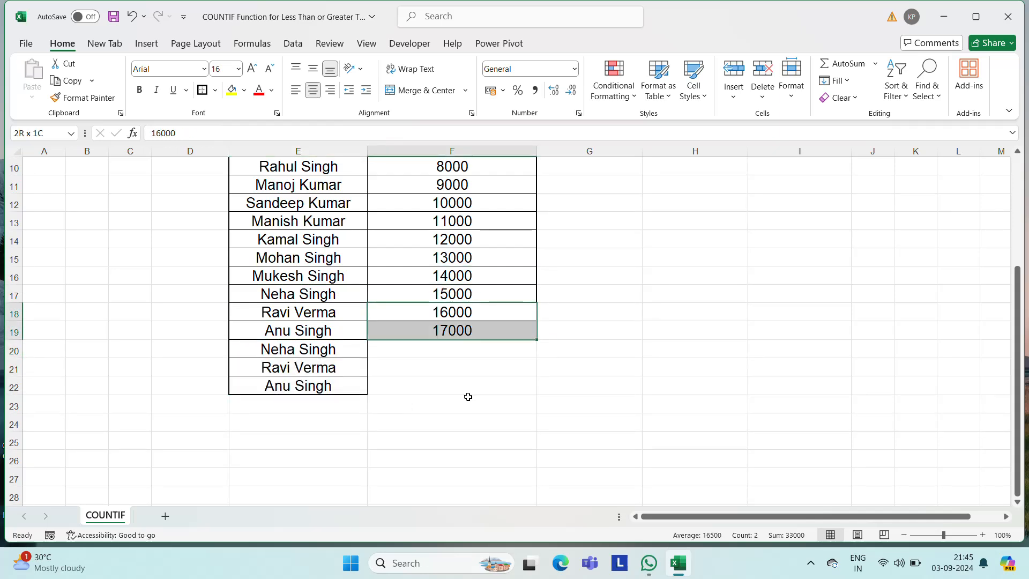
pyautogui.moveTo(537, 341); pyautogui.dragTo(523, 391)
pyautogui.click(614, 364)
# - Compare the range of the COUNTIF formula in I7 with the extended Sale list down to F22
pyautogui.hotkey('ctrl', 'Up')
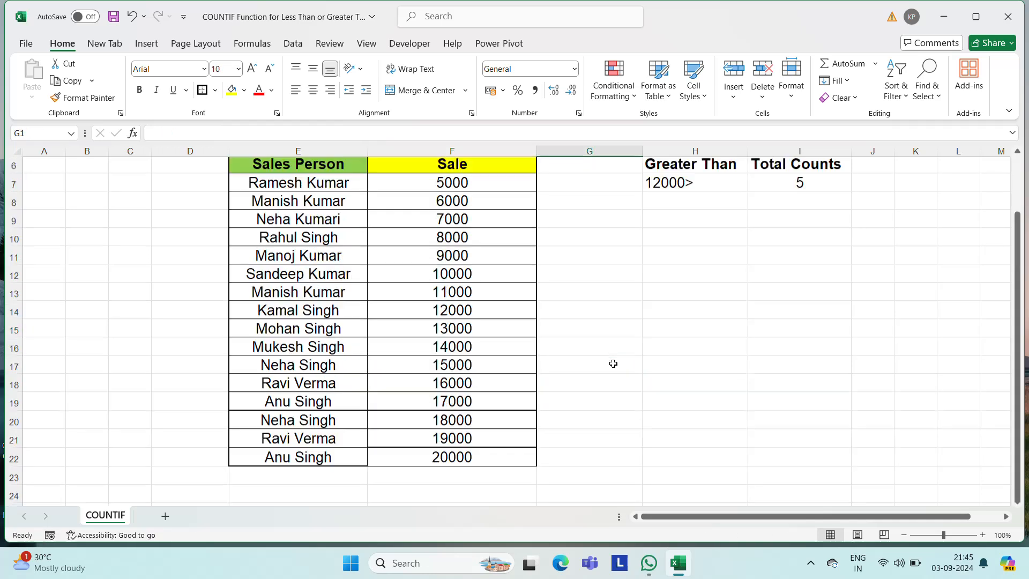
pyautogui.press('Down')
pyautogui.press('Down')
pyautogui.press('Down')
pyautogui.press('Down')
pyautogui.press('Right')
pyautogui.press('Right')
pyautogui.press('Down')
pyautogui.press('Down')
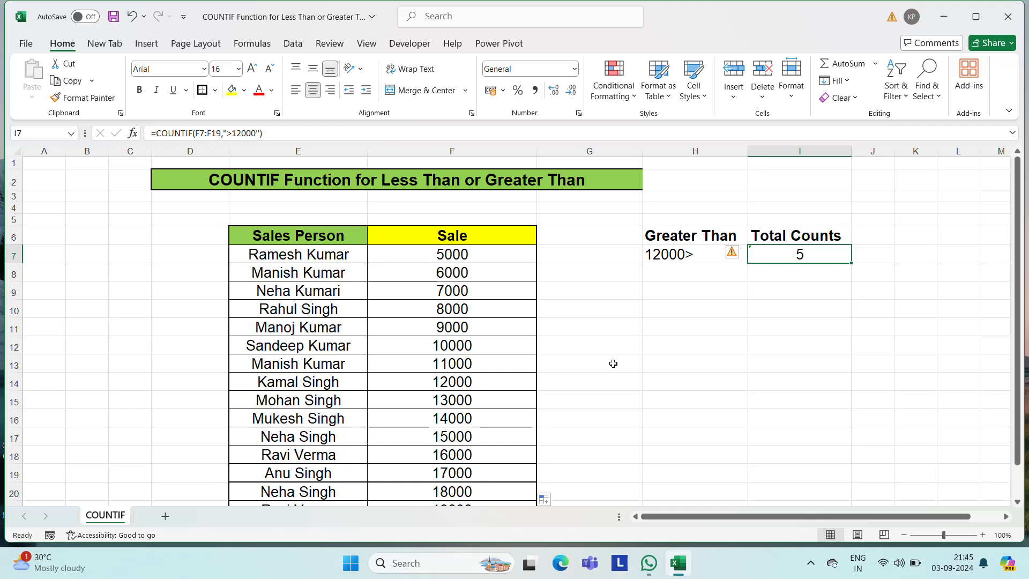
pyautogui.press('Left')
pyautogui.press('Left')
pyautogui.press('Left')
pyautogui.press('Down')
pyautogui.press('Down')
pyautogui.press('Down')
pyautogui.press('Down')
pyautogui.press('Down')
pyautogui.press('Down')
pyautogui.press('Down')
pyautogui.press('Down')
pyautogui.press('Down')
pyautogui.press('Down')
pyautogui.press('Down')
pyautogui.press('Down')
pyautogui.press('Down')
pyautogui.press('Down')
pyautogui.press('Down')
pyautogui.press('Down')
pyautogui.press('Down')
pyautogui.press('Down')
pyautogui.press('Down')
pyautogui.press('Down')
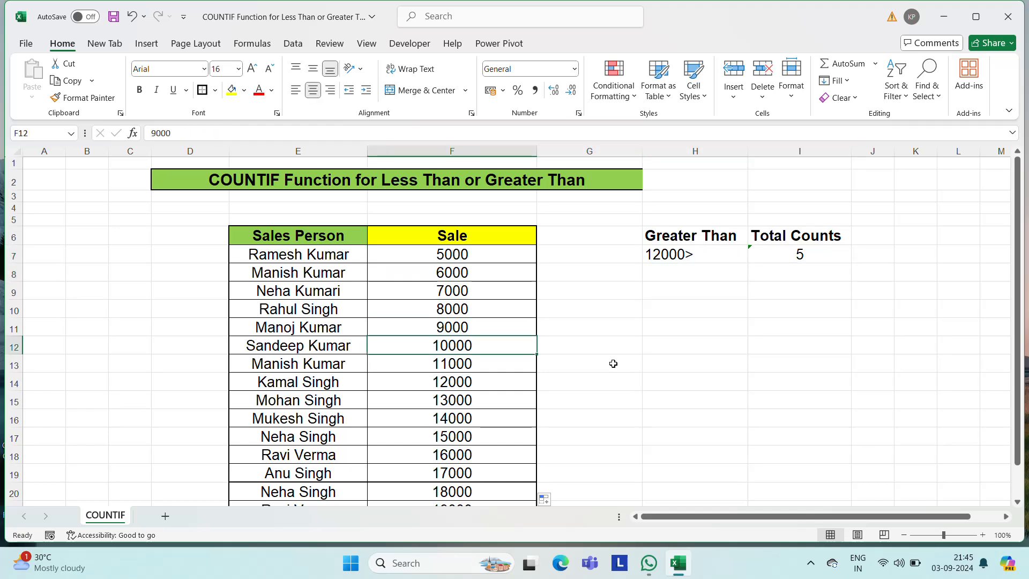
pyautogui.press('Up')
pyautogui.press('Up')
pyautogui.press('Up')
pyautogui.press('Up')
pyautogui.press('Up')
pyautogui.press('Up')
pyautogui.press('Down')
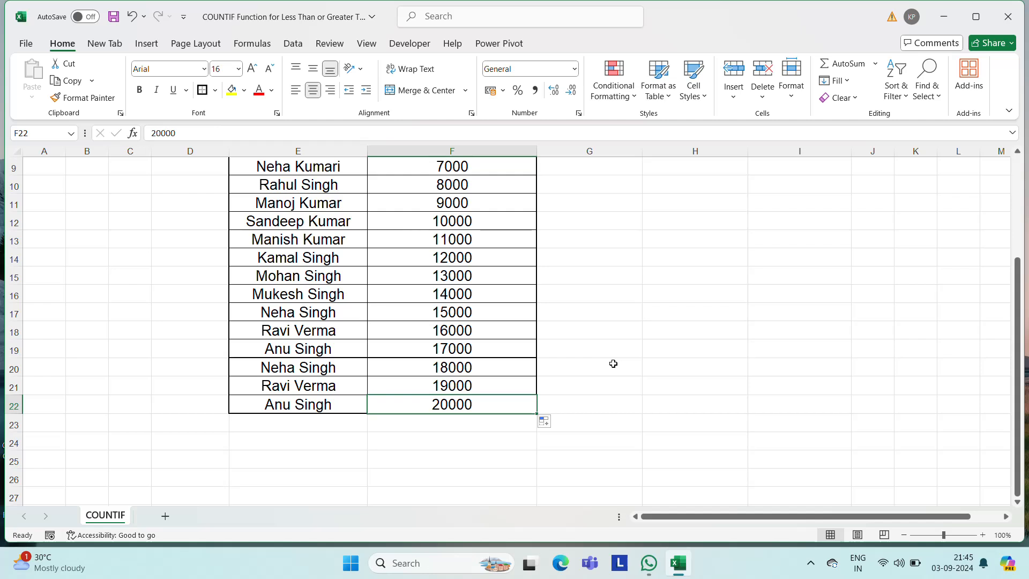
# - Extend the range of the COUNTIF formula in I7 to F7:F22, keeping the criterion ">12000"
pyautogui.hotkey('ctrl', 'Up')
pyautogui.hotkey('ctrl', 'Up')
pyautogui.press('Down')
pyautogui.press('Down')
pyautogui.press('Down')
pyautogui.press('Down')
pyautogui.press('Down')
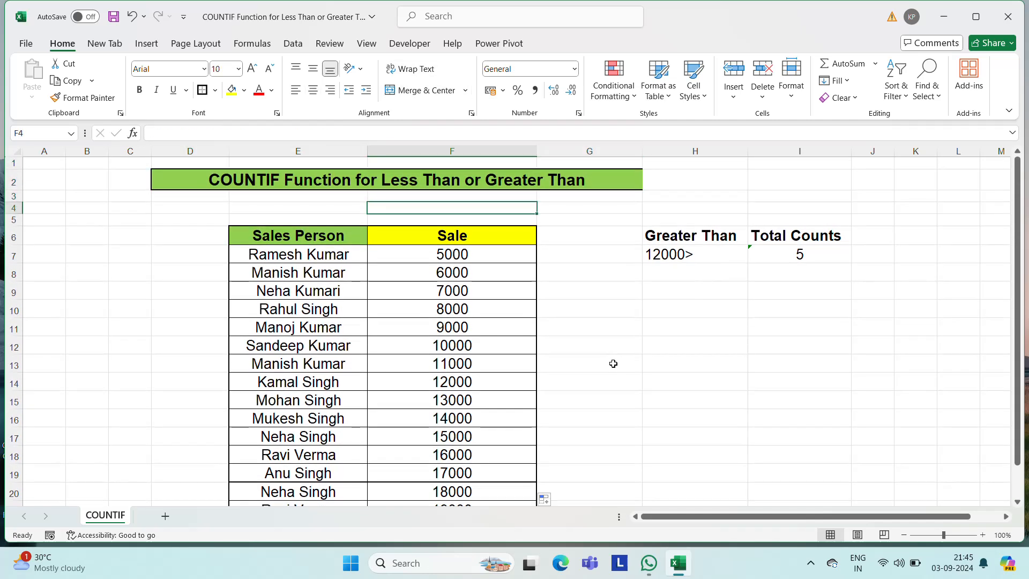
pyautogui.press('Right')
pyautogui.press('Right')
pyautogui.press('Right')
pyautogui.press('Down')
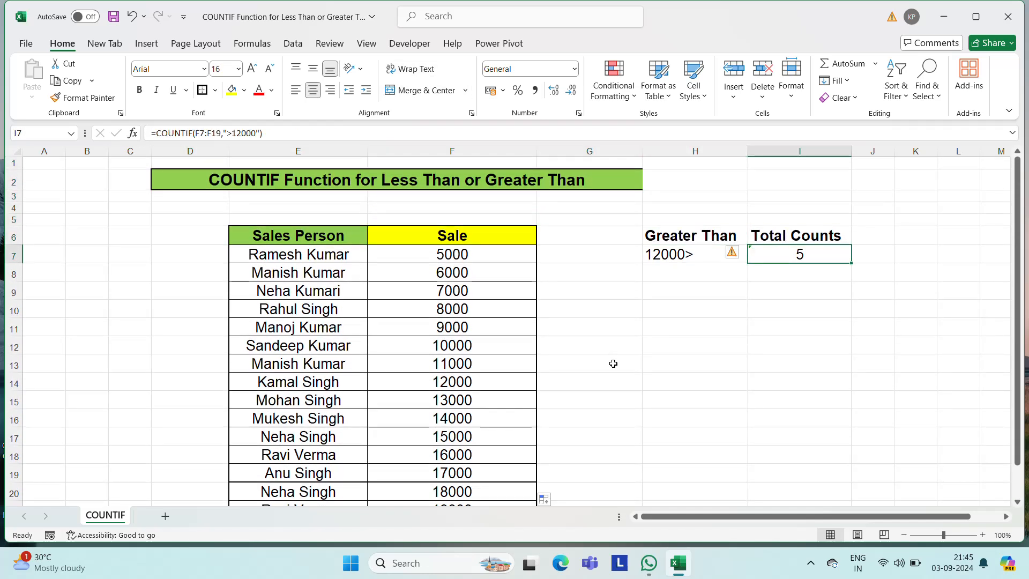
pyautogui.press('F2')
pyautogui.press('Left')
pyautogui.press('Left')
pyautogui.press('Left')
pyautogui.press('Left')
pyautogui.press('Left')
pyautogui.press('Left')
pyautogui.press('Left')
pyautogui.press('Left')
pyautogui.press('Left')
pyautogui.press('Left')
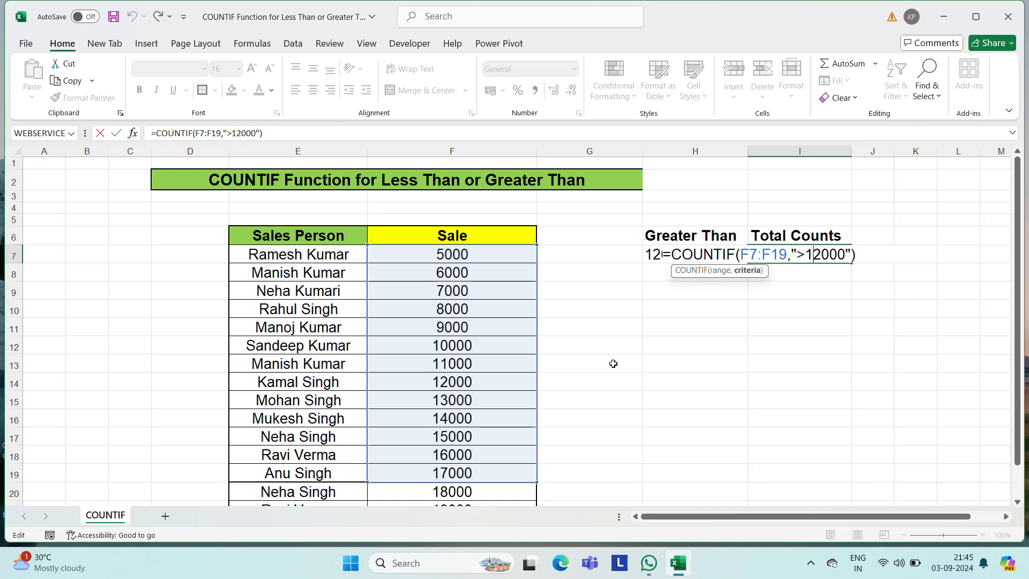
pyautogui.hotkey('shift', 'Right')
pyautogui.hotkey('shift', 'Right')
pyautogui.write('222')
pyautogui.press('BackSpace')
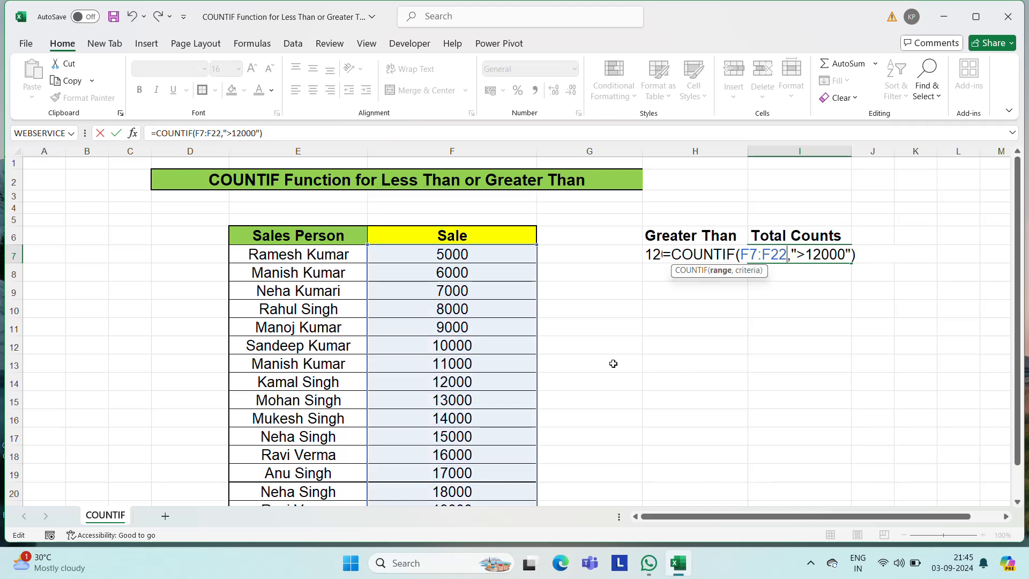
pyautogui.press('Return')
pyautogui.press('Up')
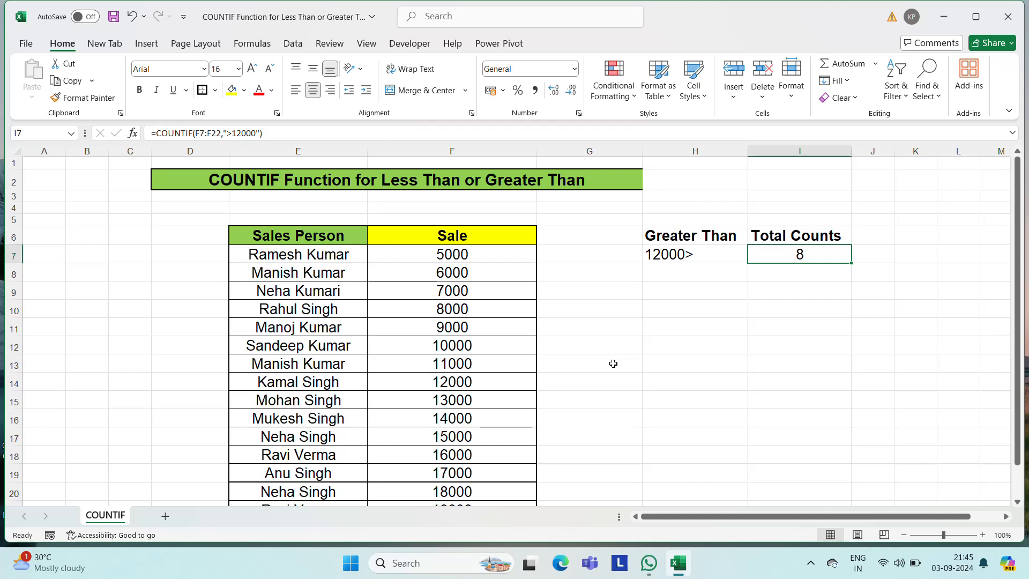
# - Check the total in I7 against the extended list by selecting the Sale values above 12000, F15:F22
pyautogui.press('Left')
pyautogui.press('Right')
pyautogui.press('Left')
pyautogui.press('Left')
pyautogui.press('Down')
pyautogui.press('Down')
pyautogui.press('Down')
pyautogui.press('Down')
pyautogui.press('Down')
pyautogui.press('Down')
pyautogui.press('Down')
pyautogui.press('Down')
pyautogui.press('Down')
pyautogui.press('Down')
pyautogui.press('Down')
pyautogui.press('Down')
pyautogui.press('Down')
pyautogui.press('Down')
pyautogui.press('Down')
pyautogui.press('Down')
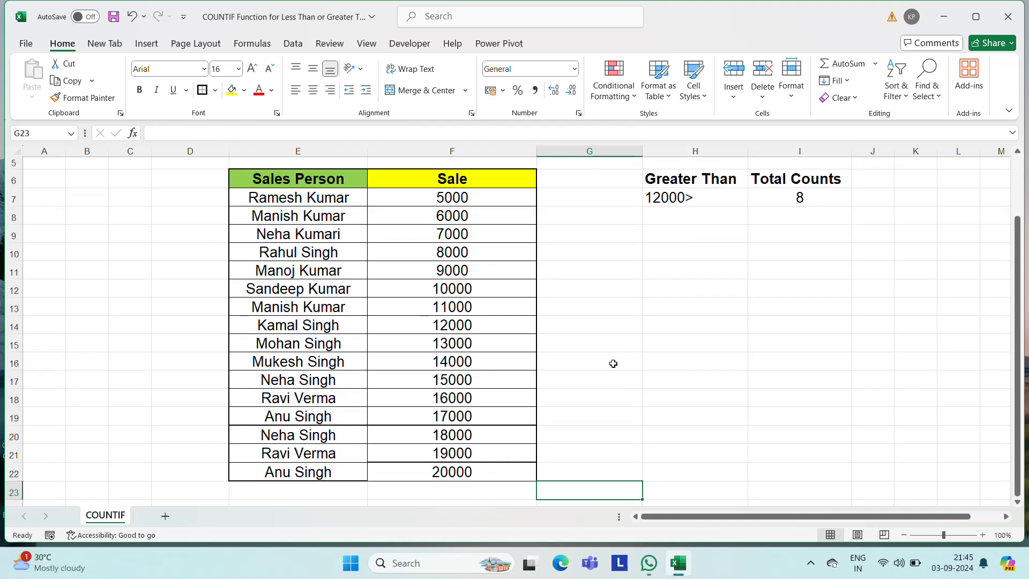
pyautogui.press('Left')
pyautogui.press('Left')
pyautogui.press('Up')
pyautogui.press('Up')
pyautogui.press('Up')
pyautogui.press('Up')
pyautogui.press('Up')
pyautogui.press('Up')
pyautogui.press('Up')
pyautogui.press('Up')
pyautogui.press('Right')
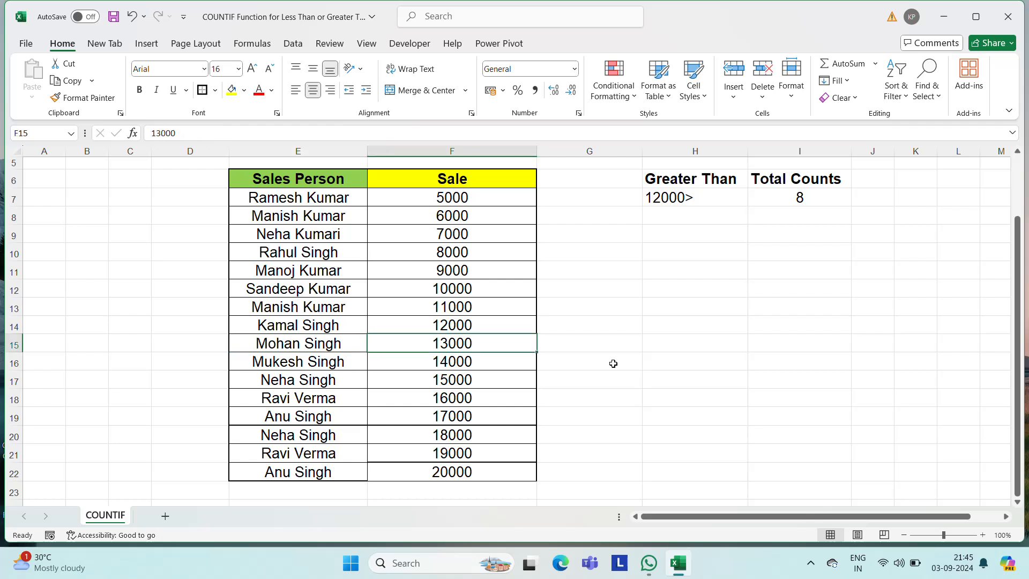
pyautogui.press('Right')
pyautogui.press('Up')
pyautogui.press('Left')
pyautogui.press('Down')
pyautogui.hotkey('ctrl', 'shift', 'Down')
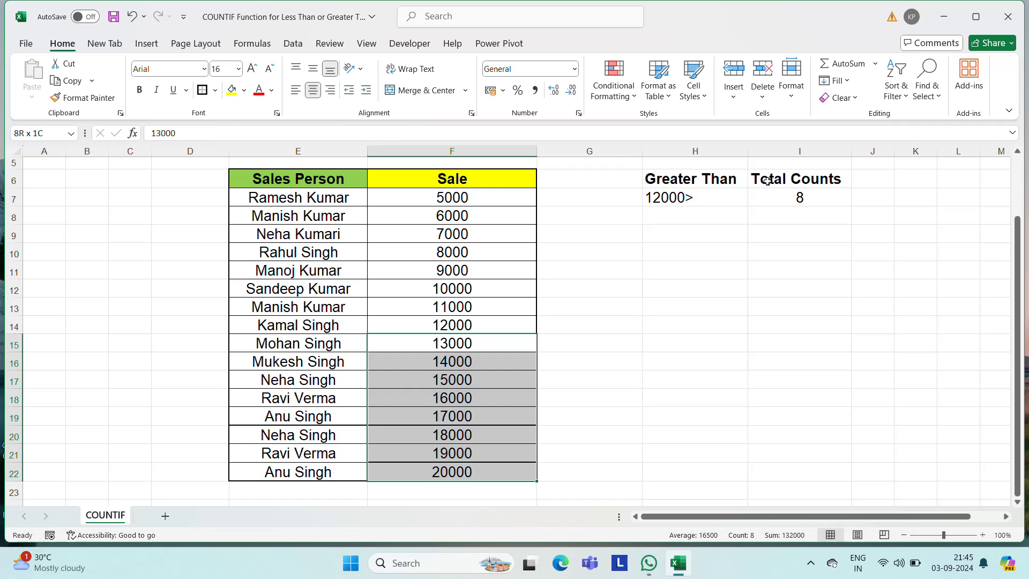
pyautogui.click(797, 197)
pyautogui.press('Up')
pyautogui.press('Up')
pyautogui.press('Up')
pyautogui.press('Up')
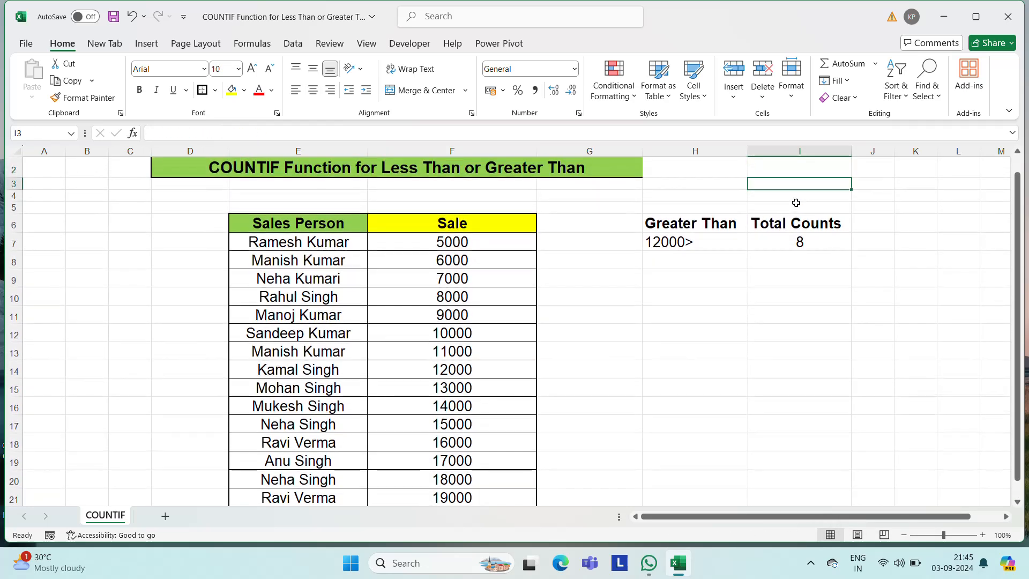
pyautogui.press('Down')
pyautogui.press('Down')
pyautogui.press('Down')
pyautogui.press('Left')
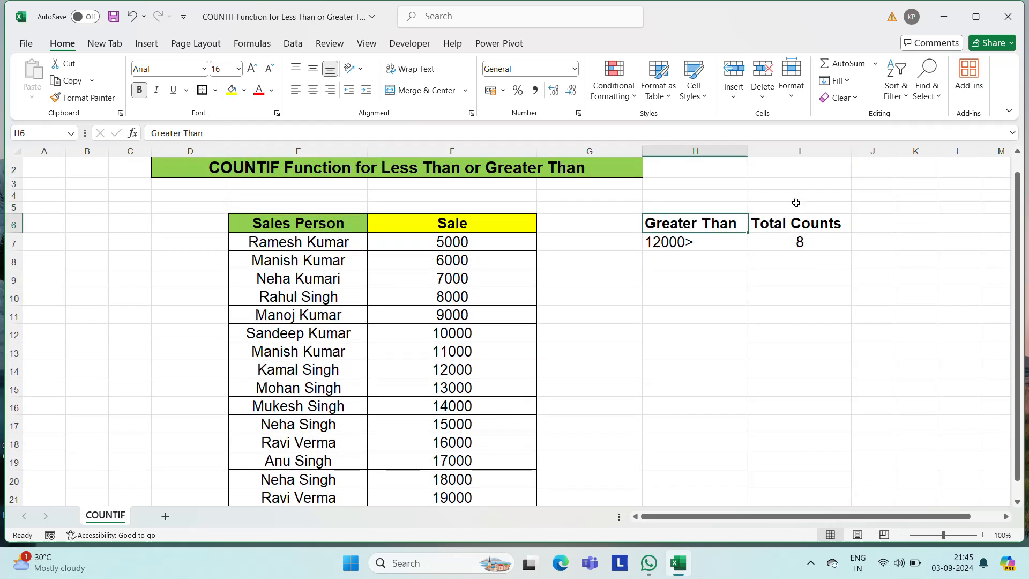
pyautogui.press('Right')
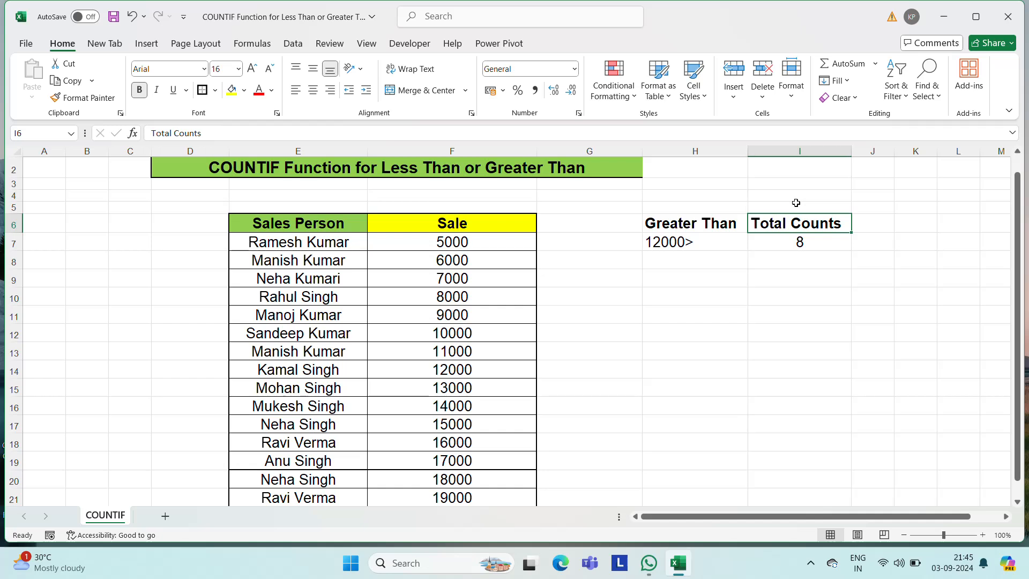
pyautogui.press('Down')
pyautogui.press('Down')
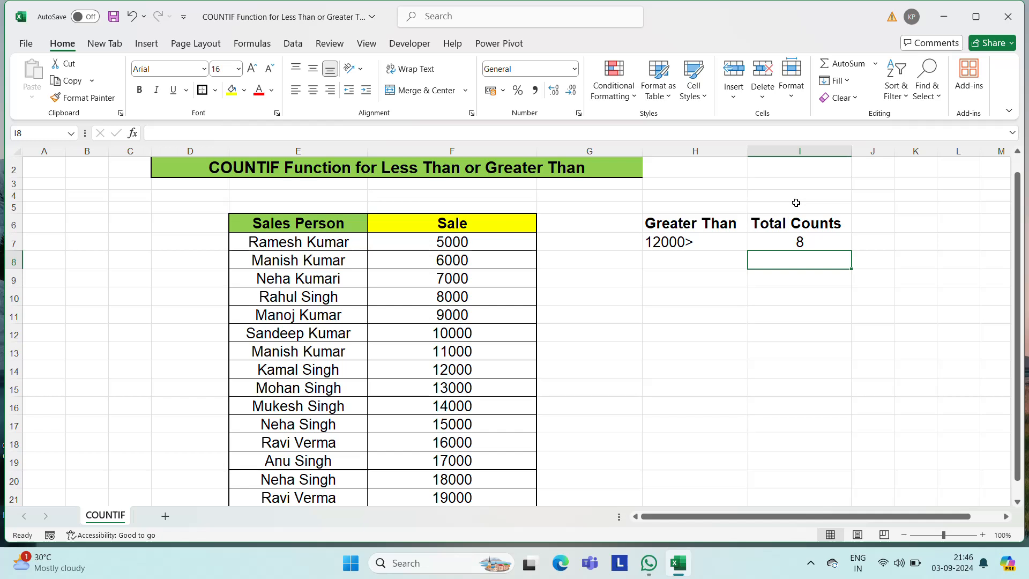
pyautogui.click(552, 172)
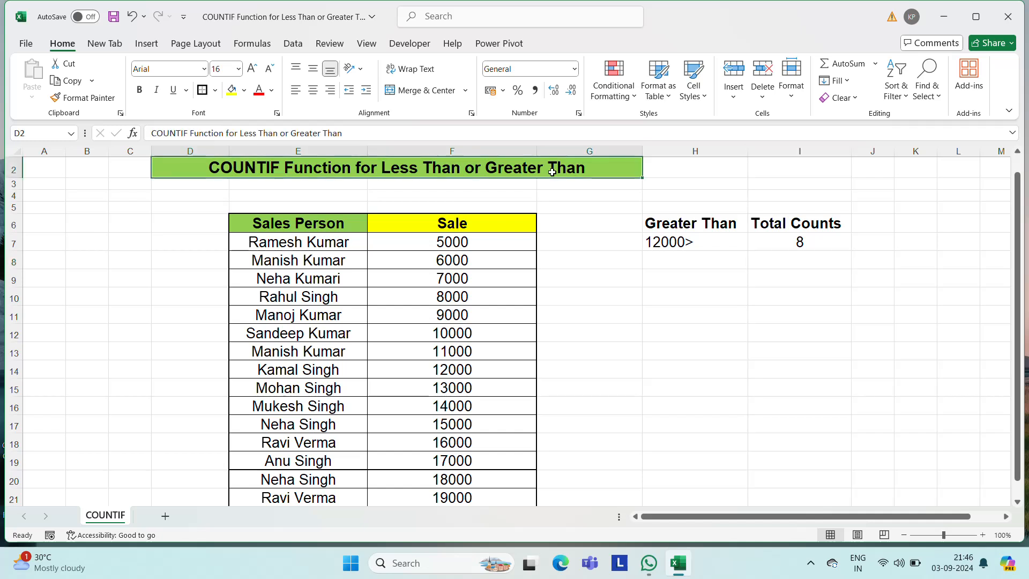
pyautogui.scroll(1, 552, 172)
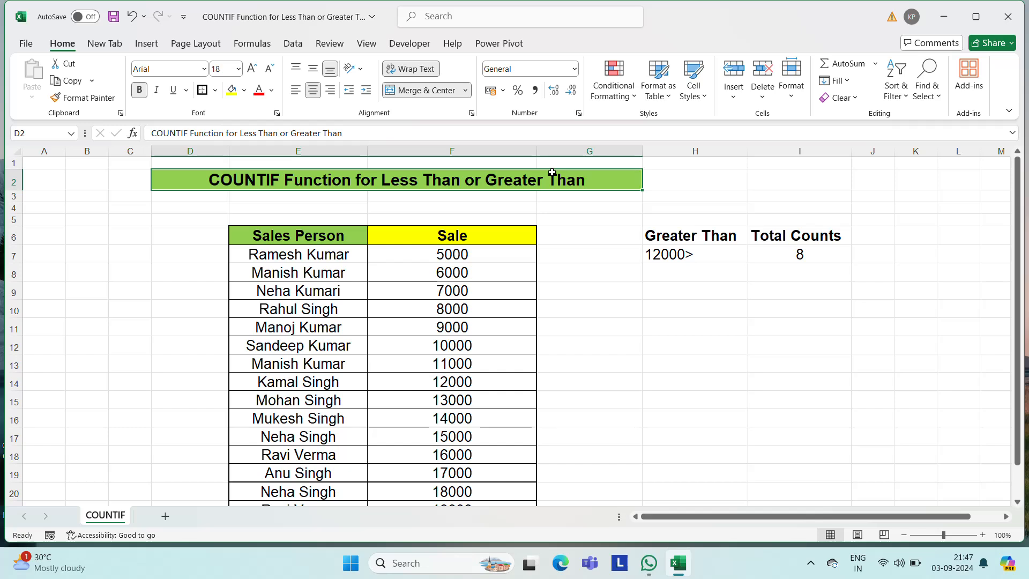
pyautogui.click(809, 563)
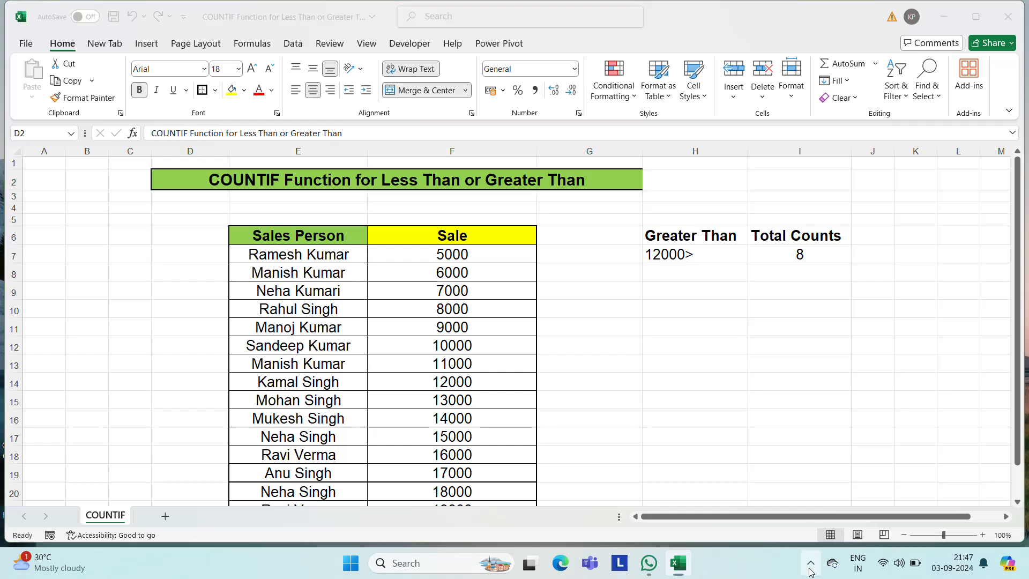
pyautogui.click(756, 524)
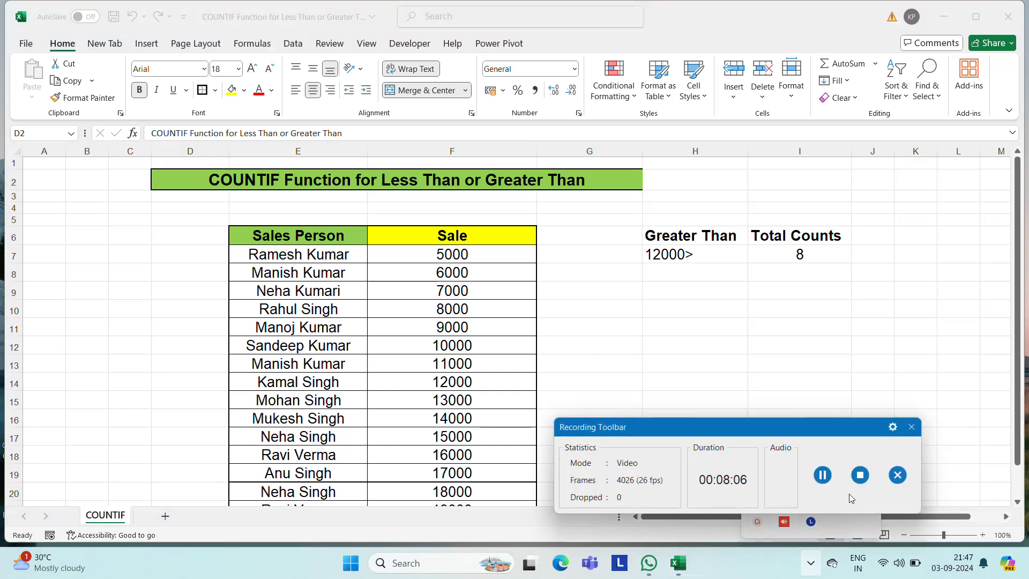